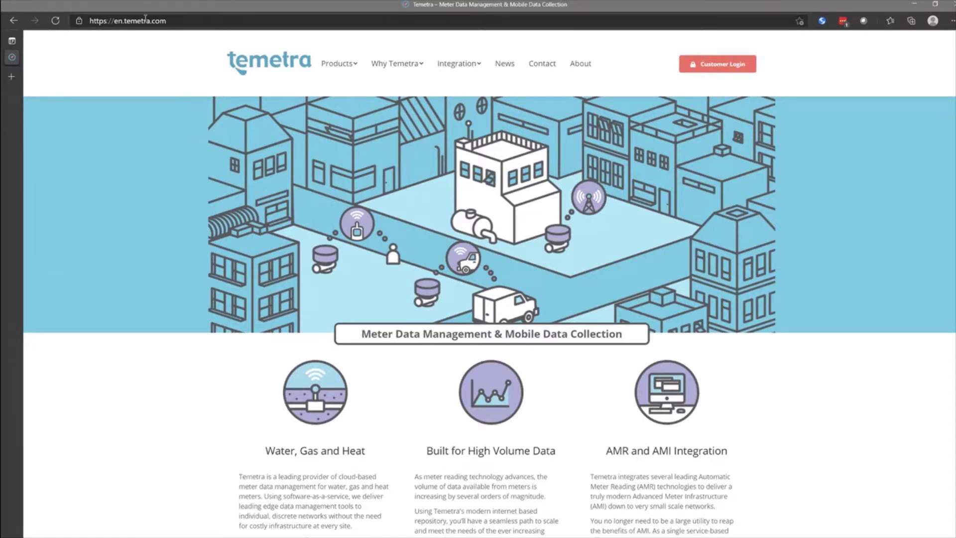
- Open the customer login and review the network overview's Latest Tour, Mobile Readings and Network sections, including the tour location map
left_click(719, 70)
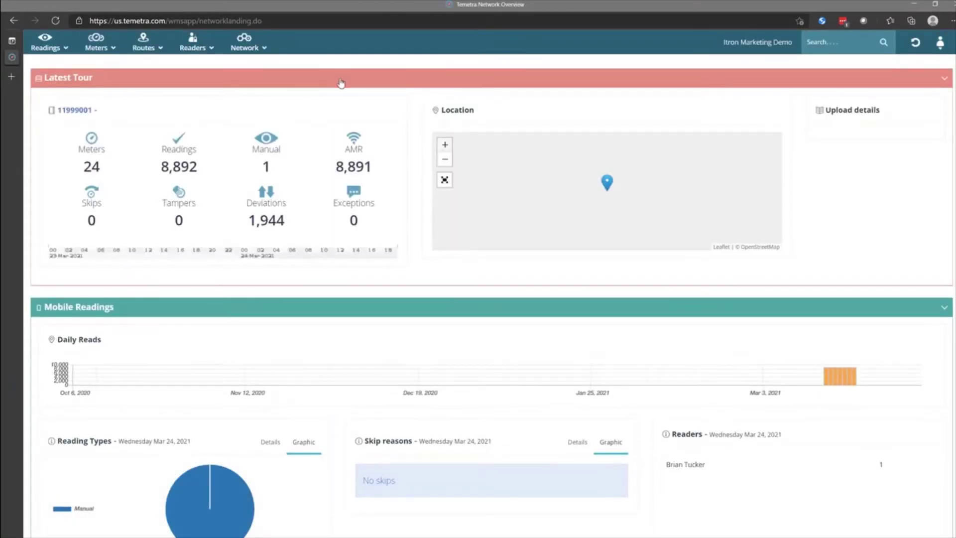
scroll(531, 173, "down", 1)
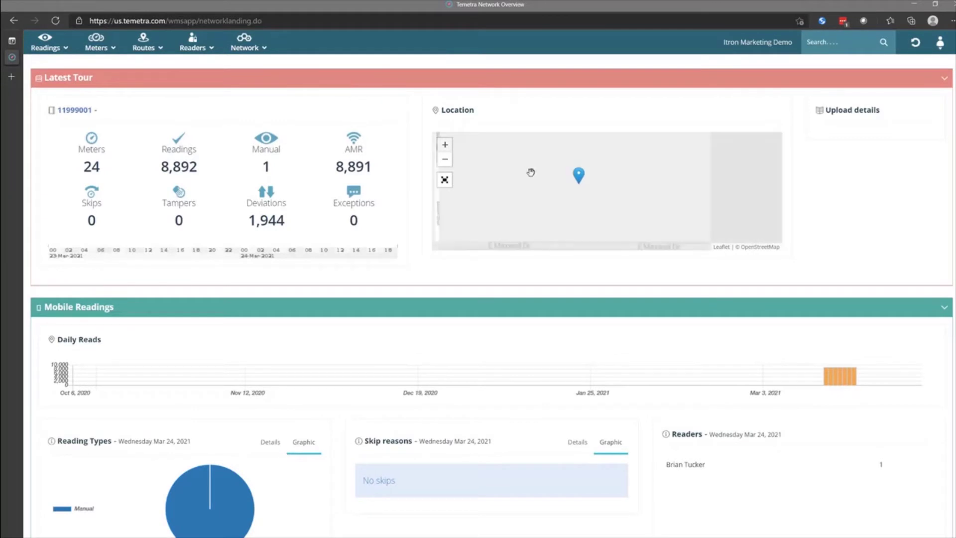
scroll(532, 172, "down", 1)
mouse_move(533, 177)
left_mouse_down()
mouse_move(525, 206)
mouse_move(515, 178)
left_mouse_up()
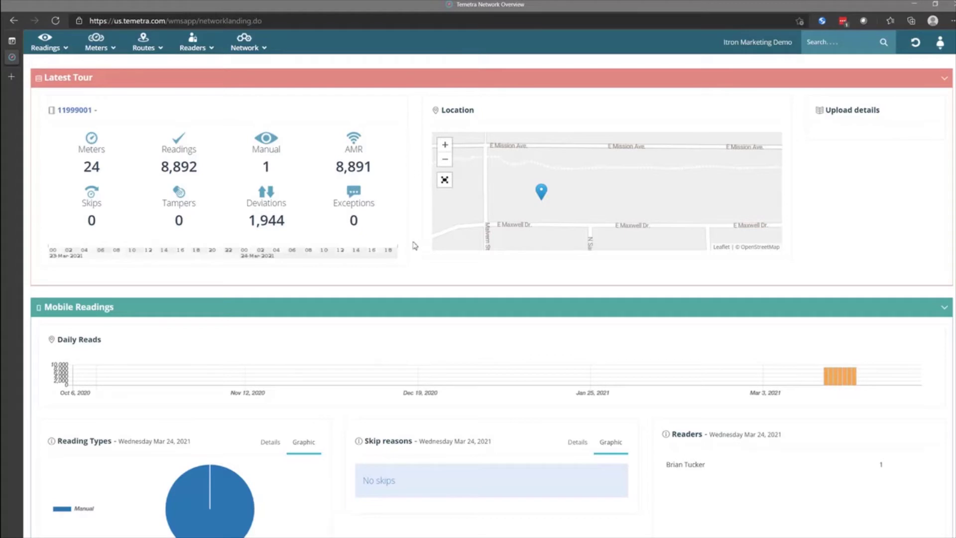
scroll(428, 256, "down", 2)
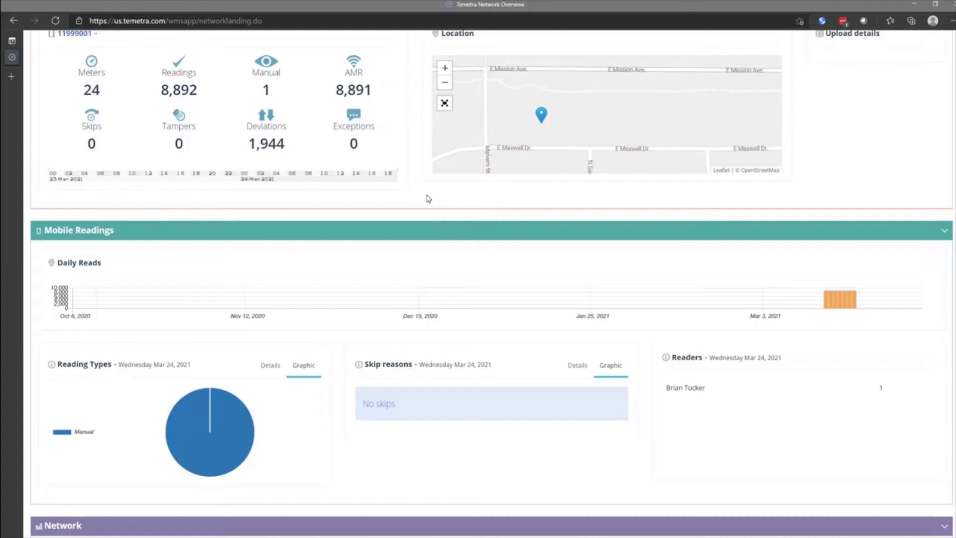
scroll(428, 198, "down", 2)
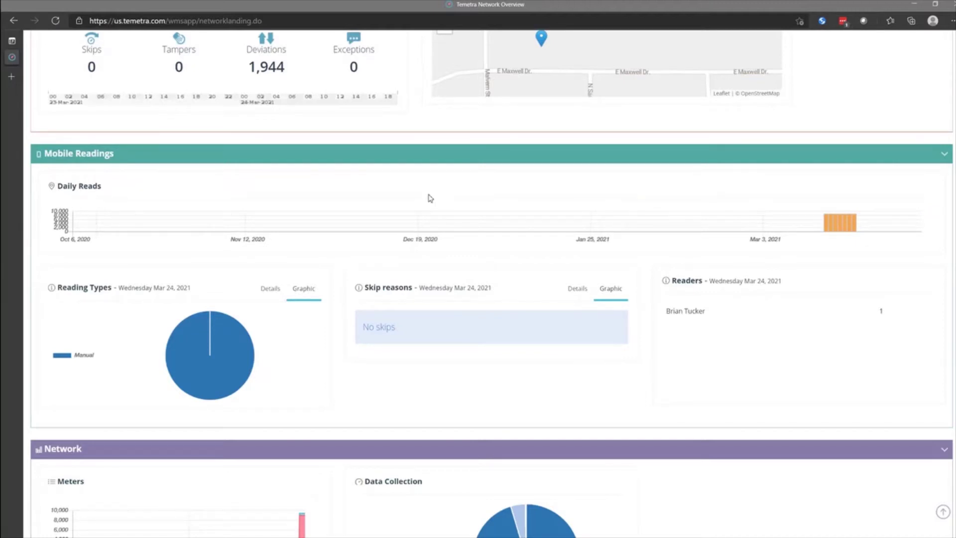
scroll(430, 198, "down", 3)
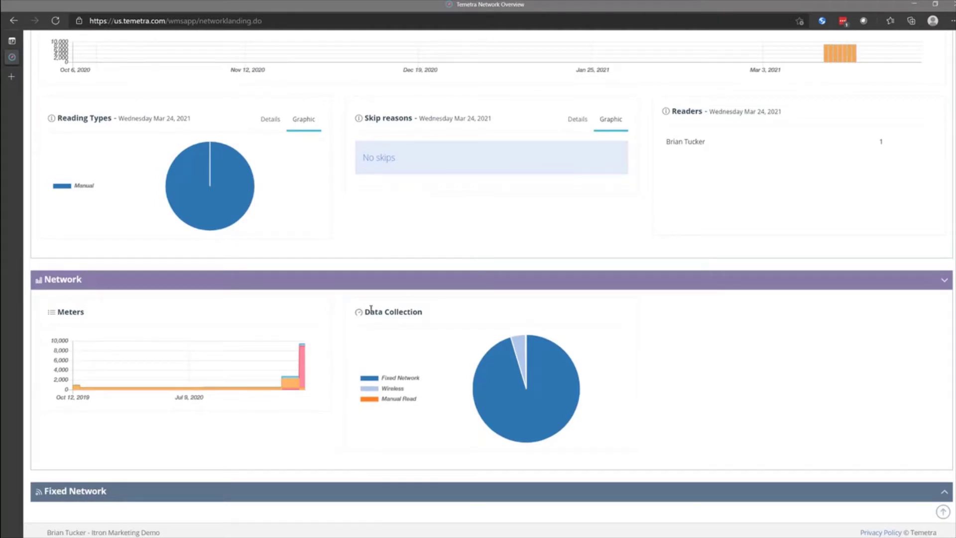
scroll(336, 298, "up", 5)
scroll(336, 298, "up", 2)
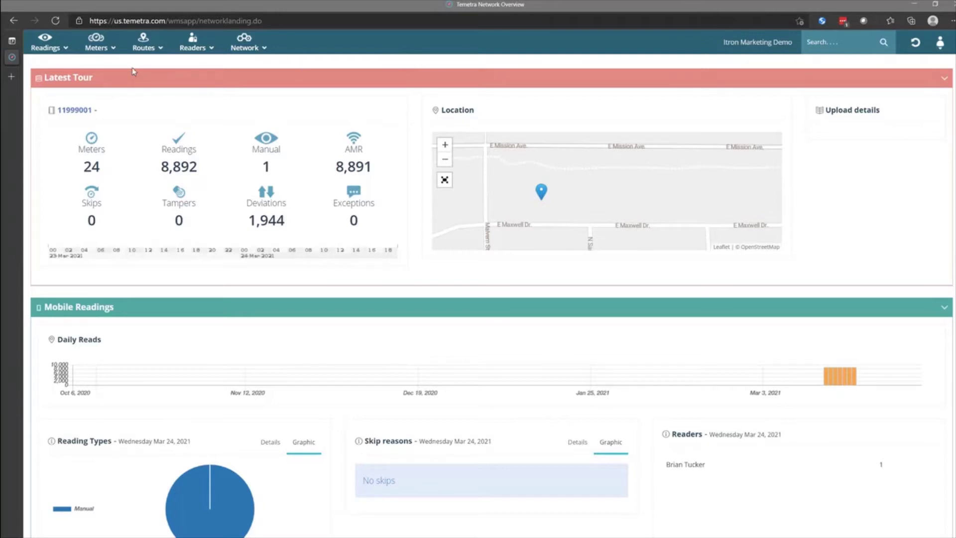
- Import the demo_route_mvrs.HDL file as a readings upload and refresh the uploads list to check its processing
mouse_move(51, 50)
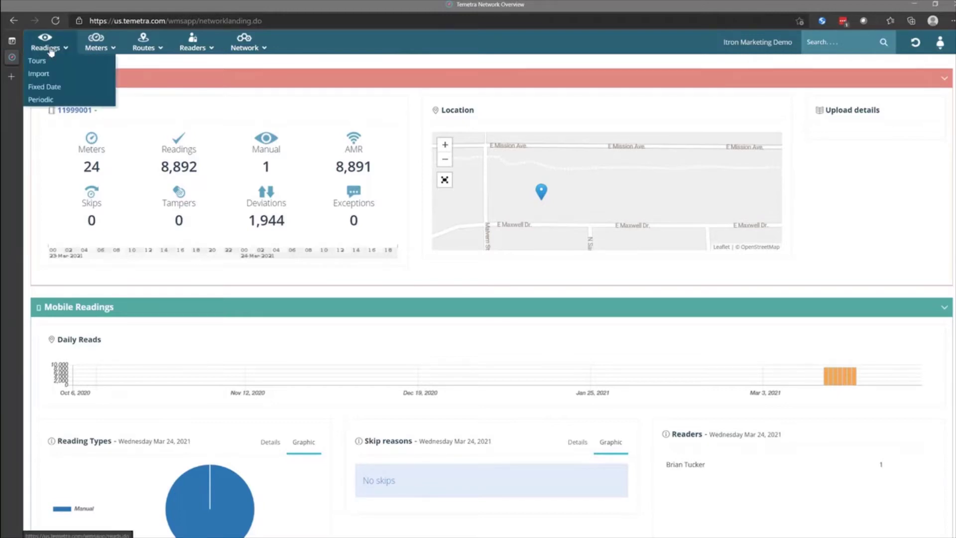
left_click(53, 75)
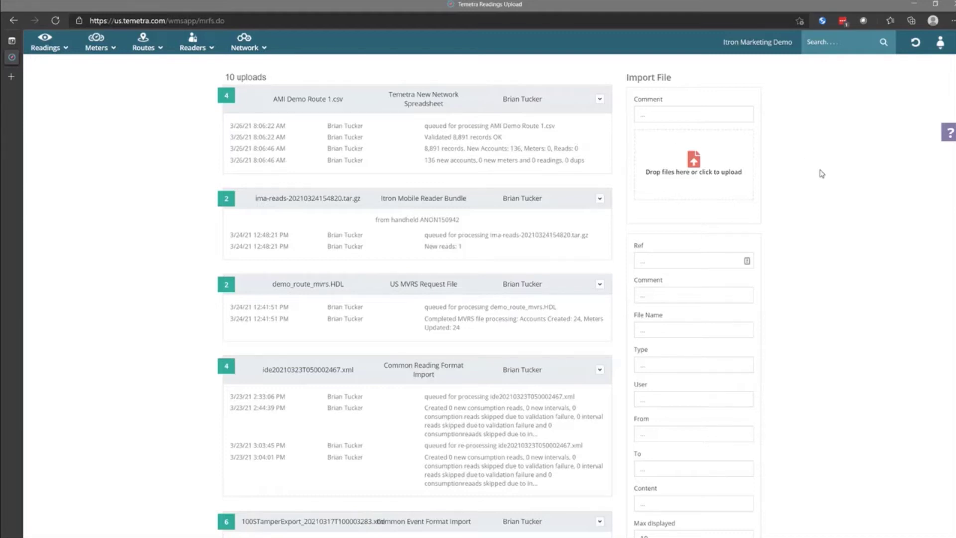
left_click(693, 165)
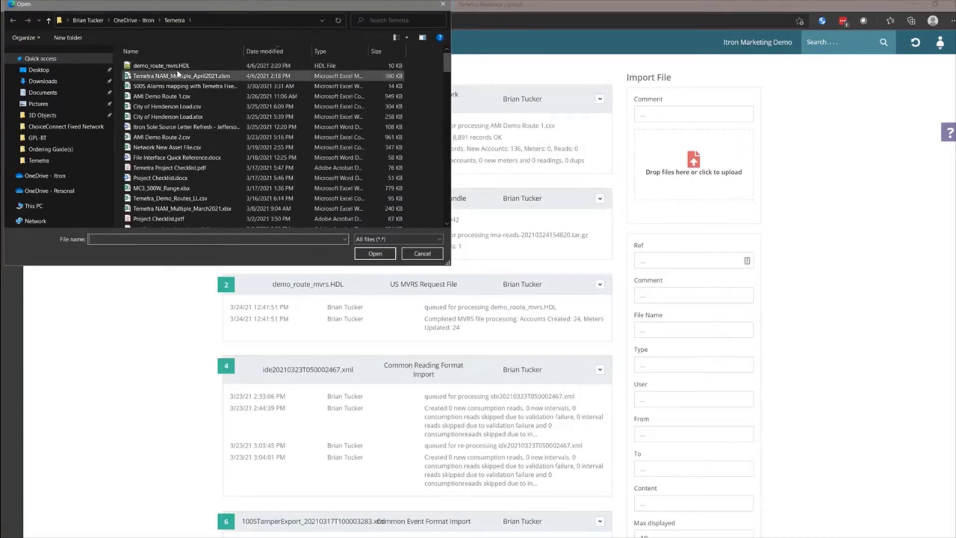
left_click_drag(172, 9, 282, 94)
key("Down")
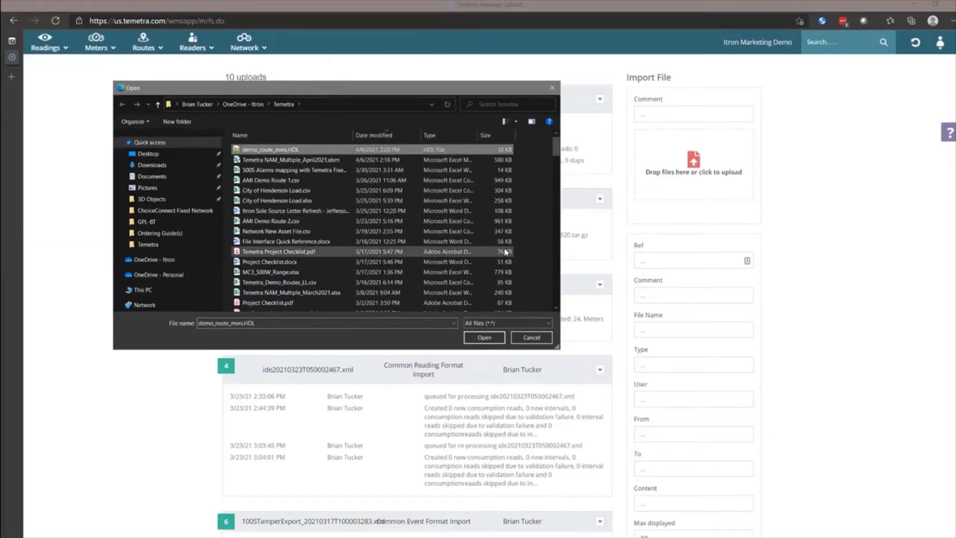
left_click(484, 337)
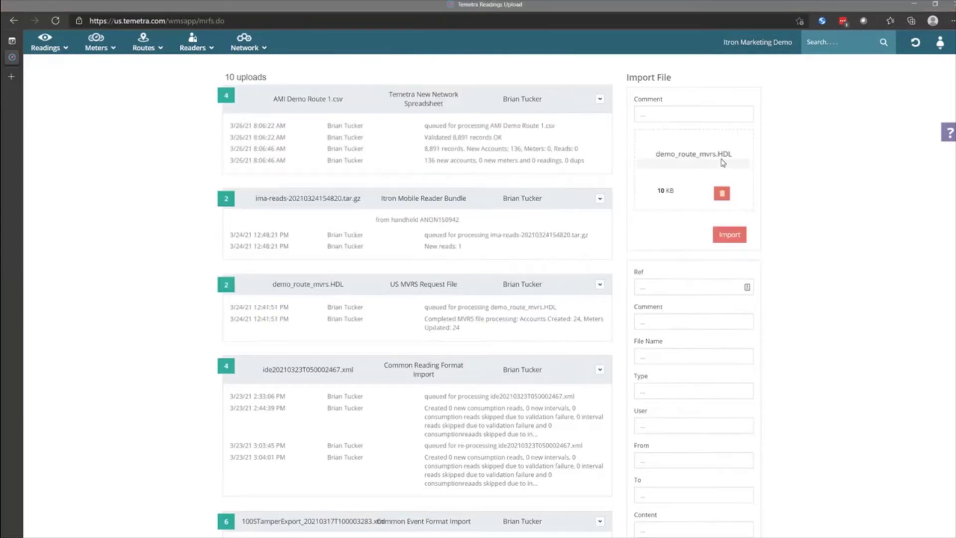
left_click(736, 238)
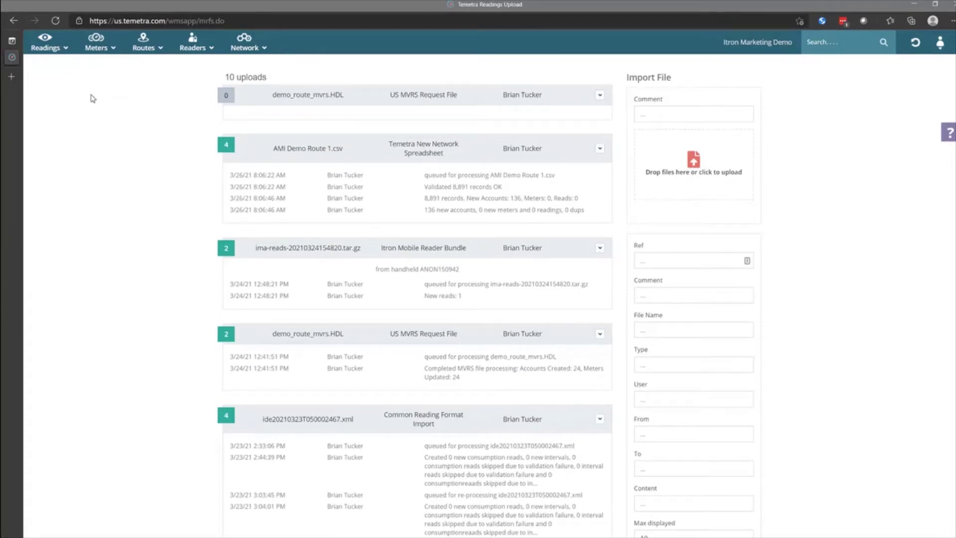
left_click(55, 21)
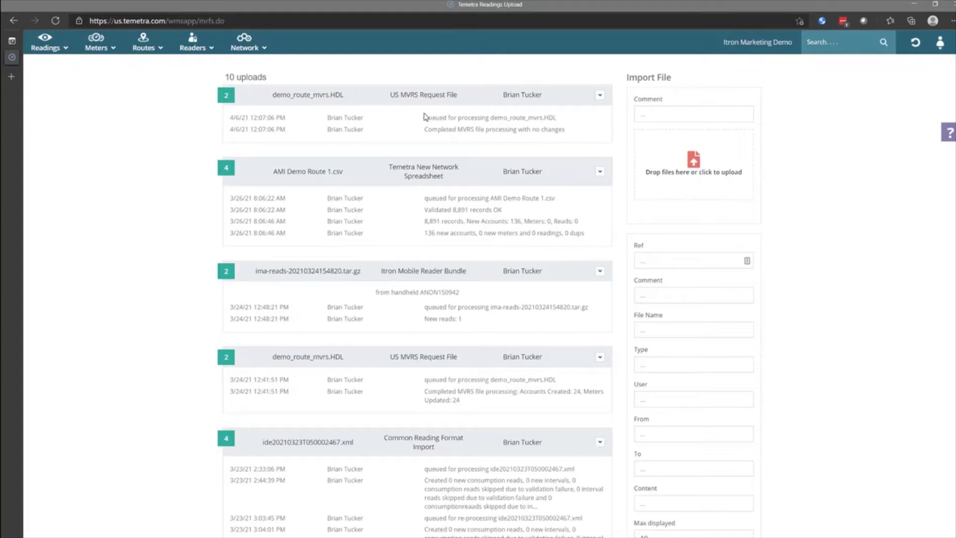
left_click(598, 96)
left_click(145, 47)
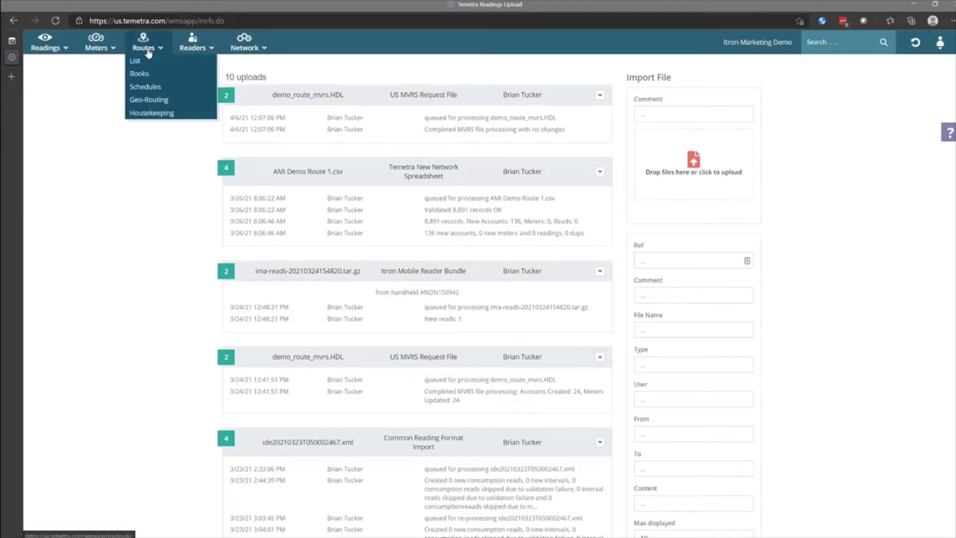
left_click(157, 90)
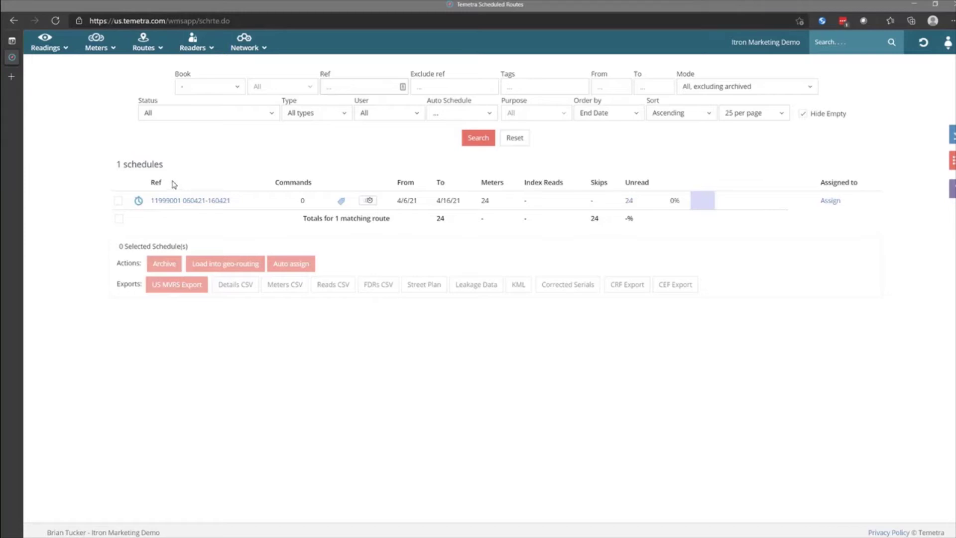
left_click(829, 202)
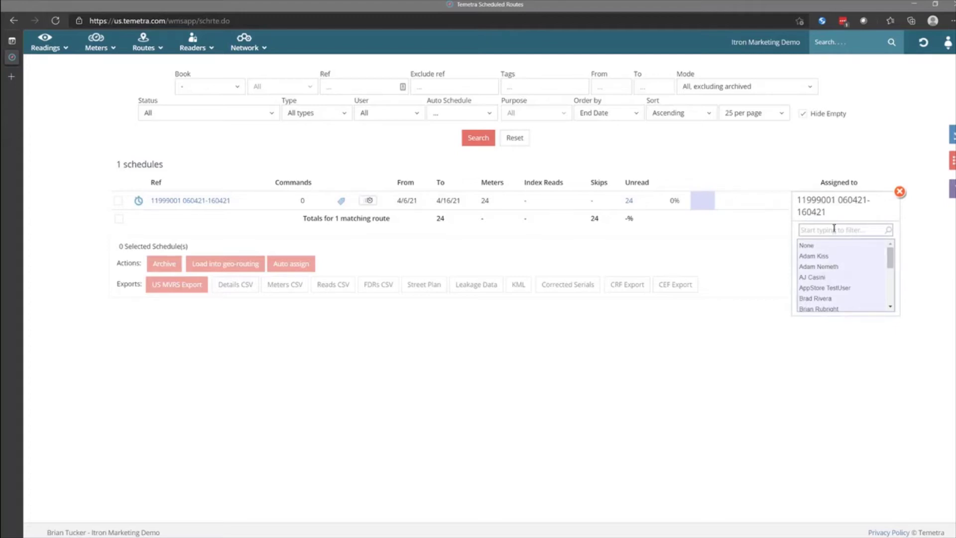
left_click(834, 229)
key("Down")
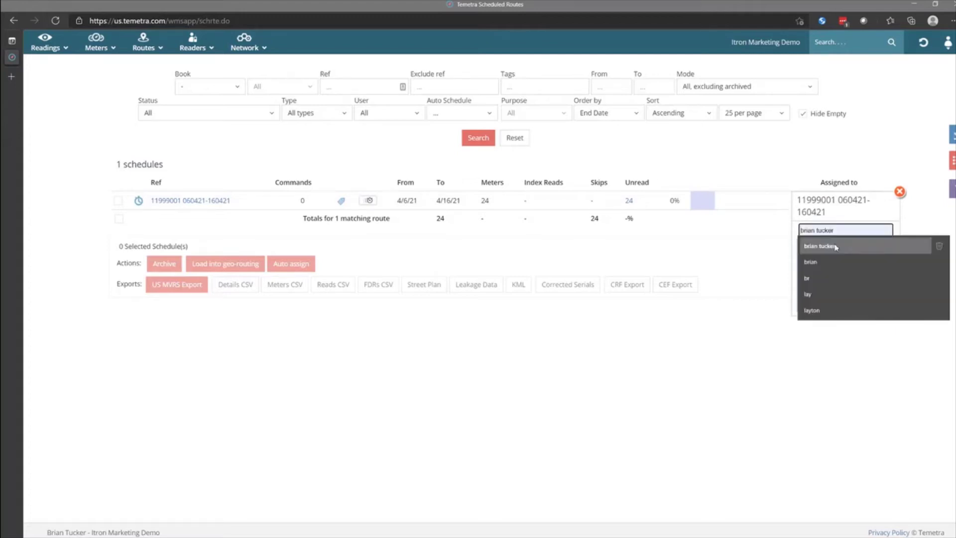
key("Return")
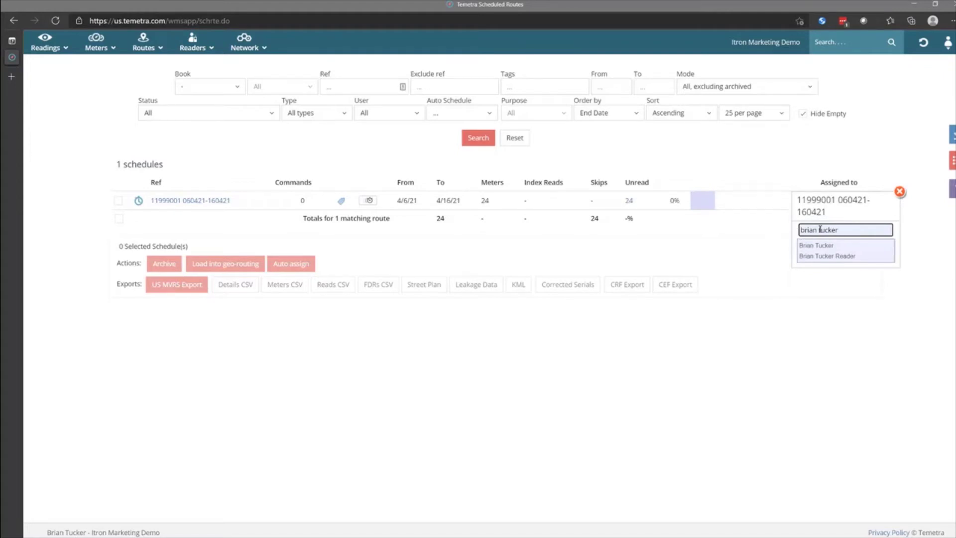
key("Down")
key("Return")
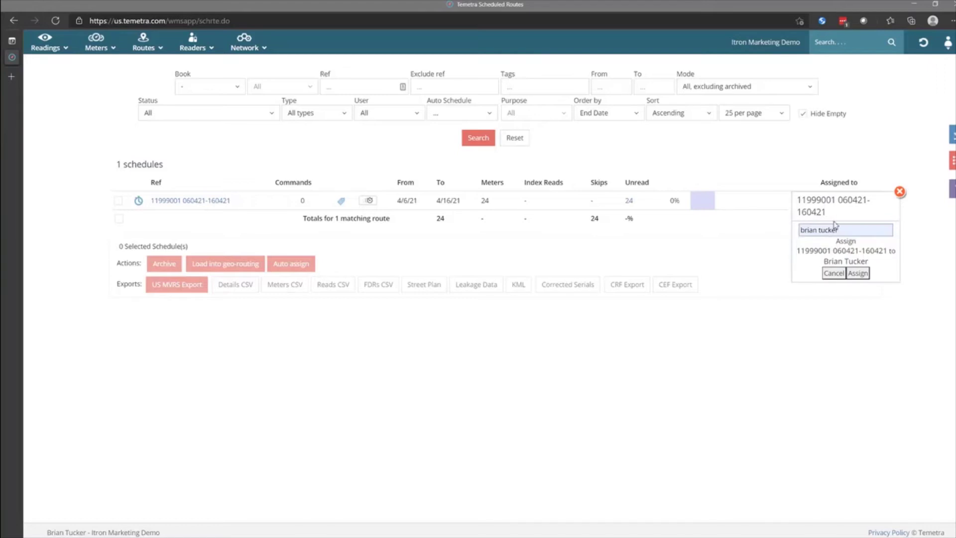
left_click(858, 273)
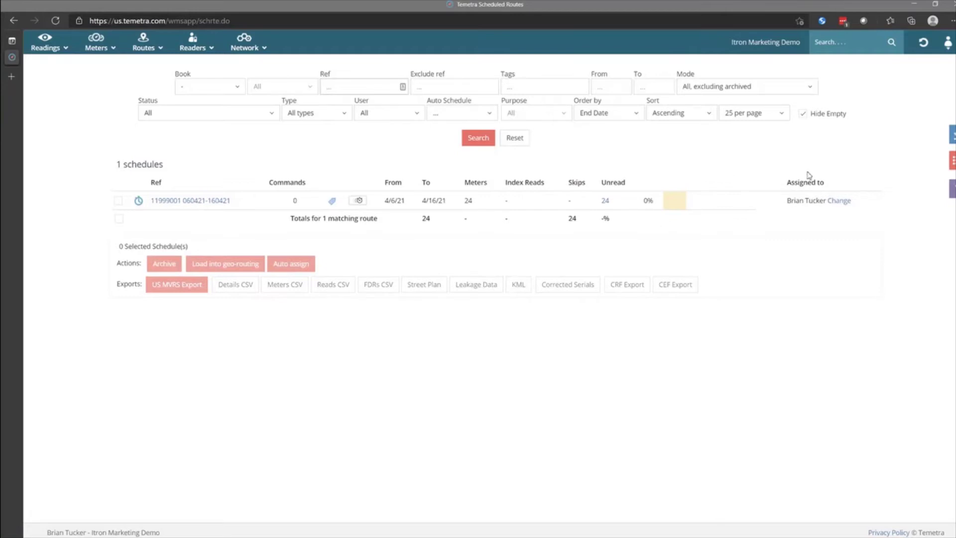
mouse_move(668, 205)
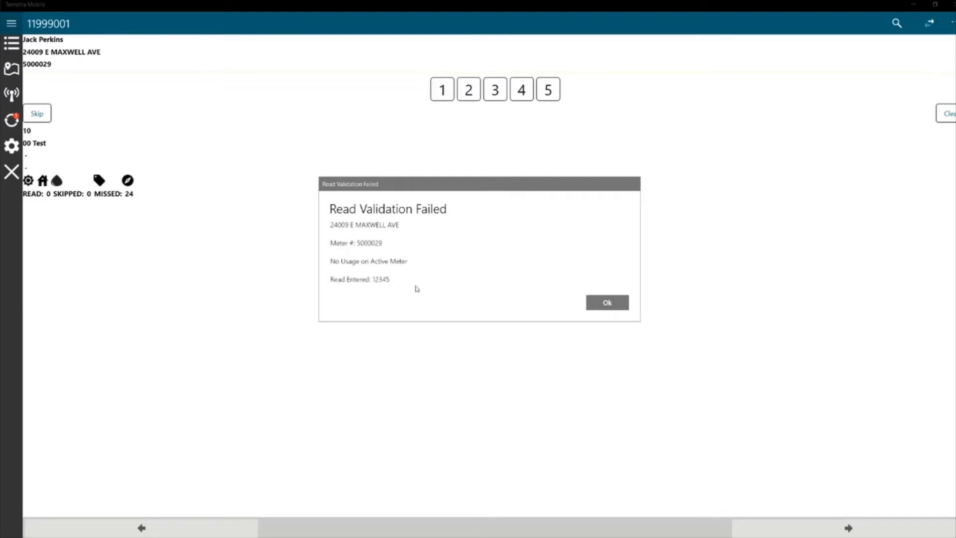
- In Temetra Mobile, acknowledge the failed validation of the entered meter read and synchronize all data
left_click(612, 304)
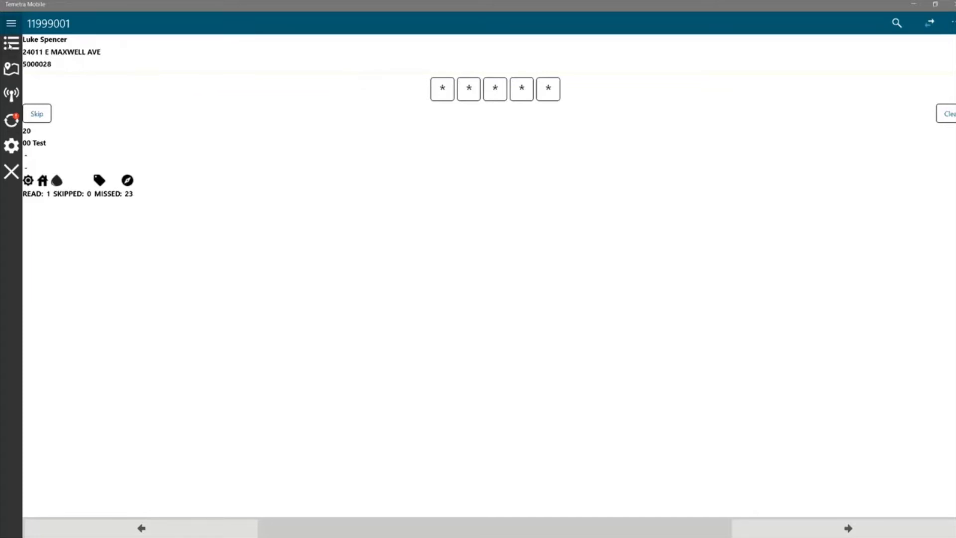
left_click(12, 120)
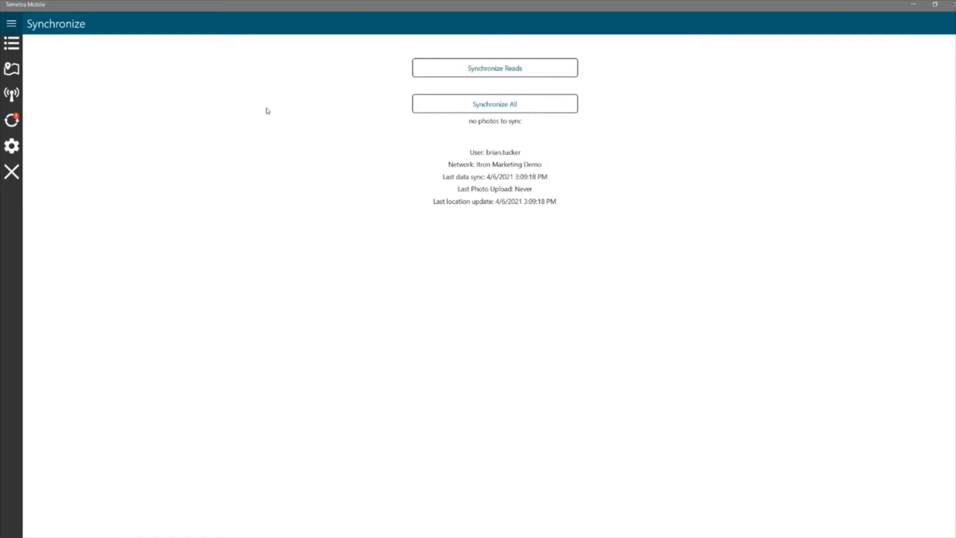
left_click(495, 105)
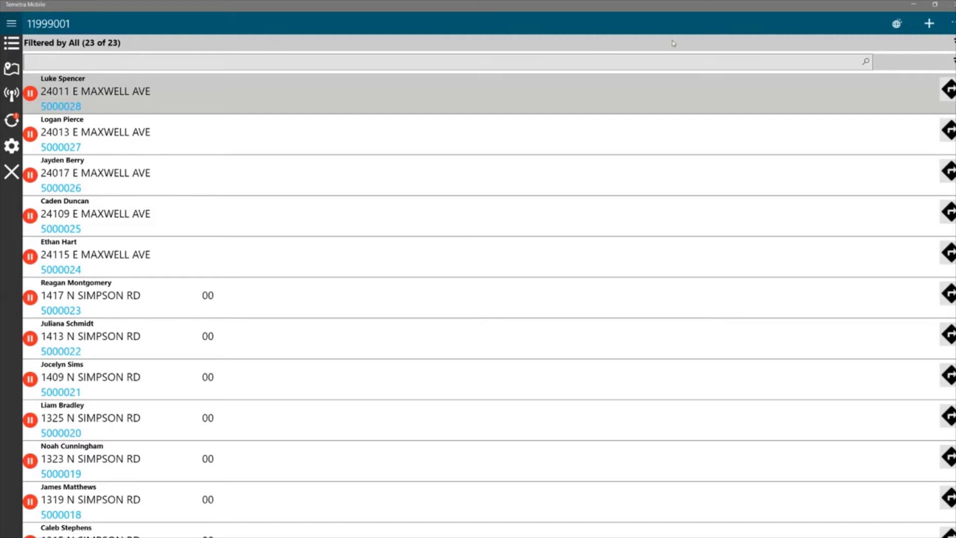
left_click(914, 6)
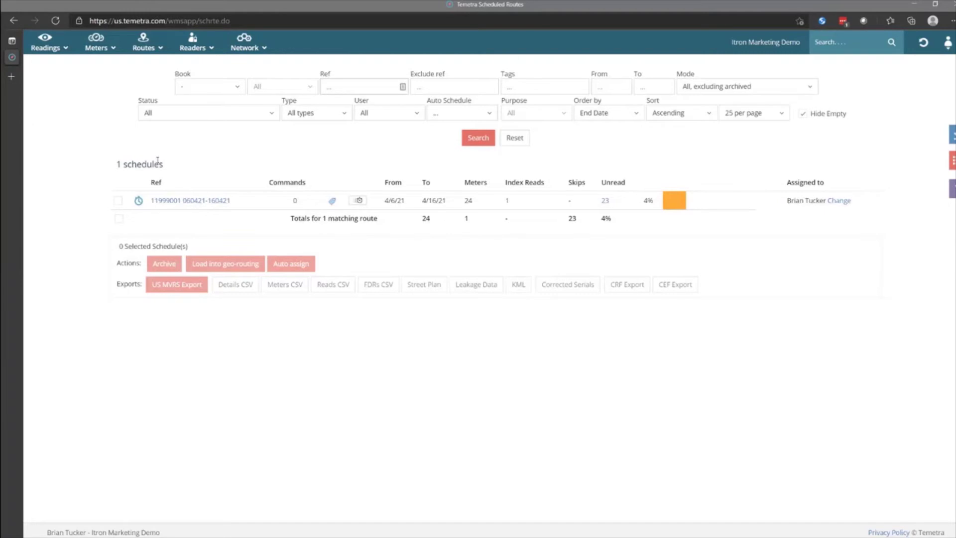
left_click(185, 200)
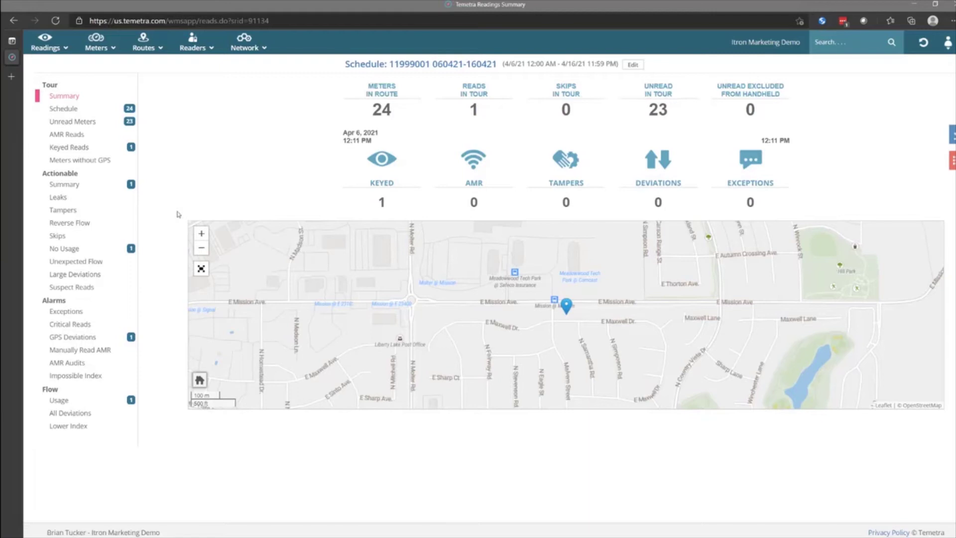
left_click(85, 252)
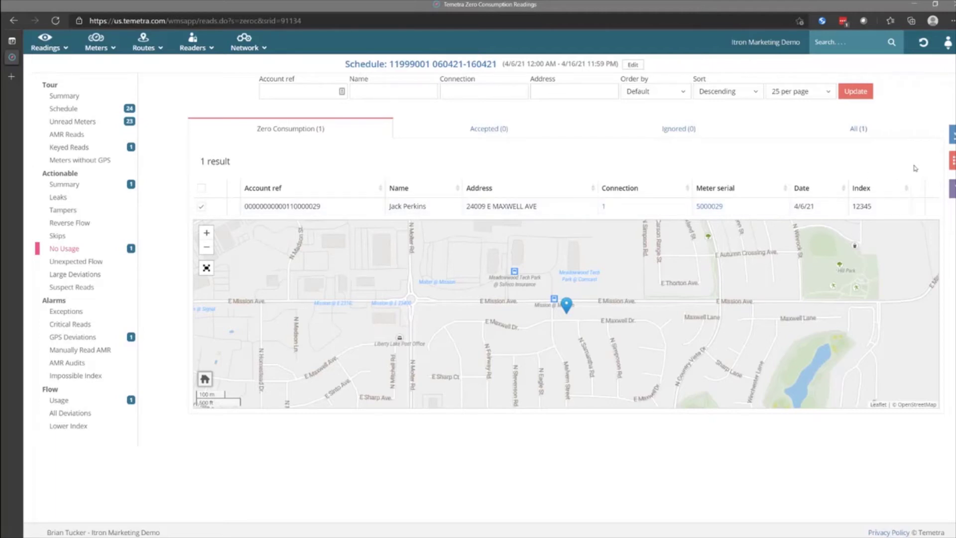
- Create and save a revisit scheduled route for the selected zero-consumption meter, keeping the default name, dates and options
left_click(951, 161)
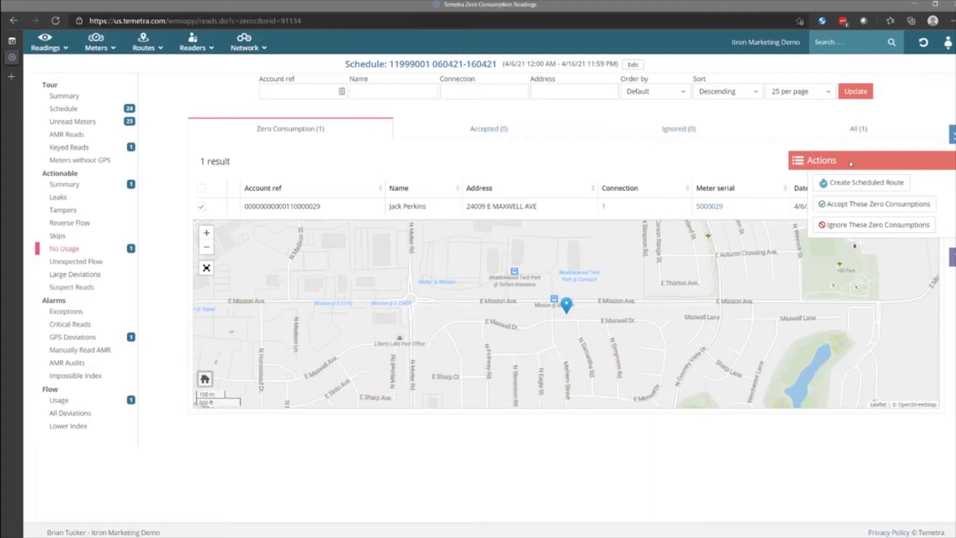
left_click(869, 183)
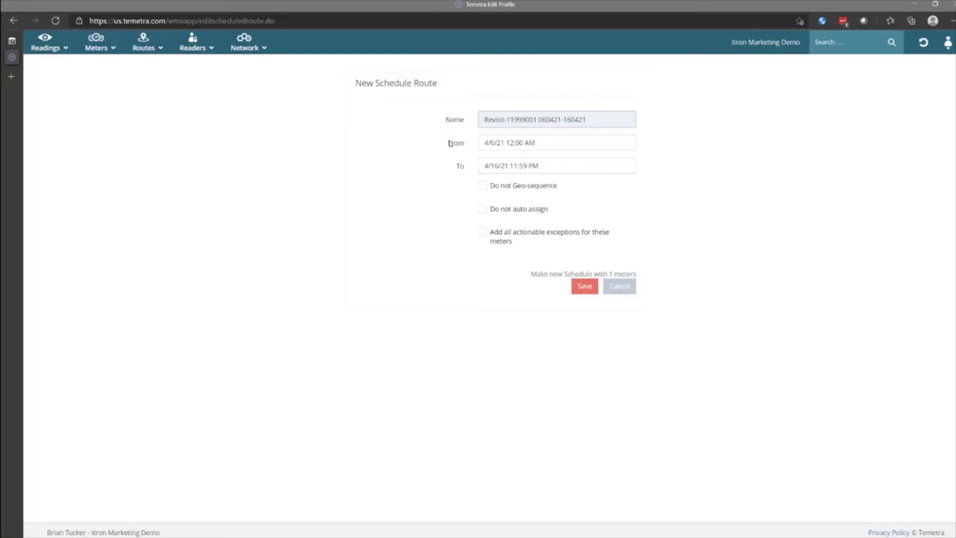
left_click(583, 285)
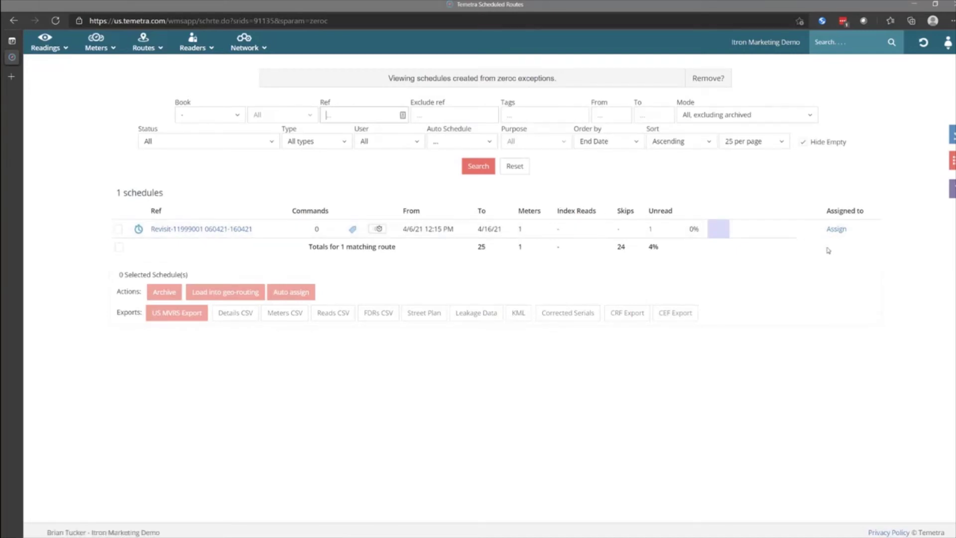
left_click(837, 229)
scroll(841, 299, "down", 2)
left_click(837, 326)
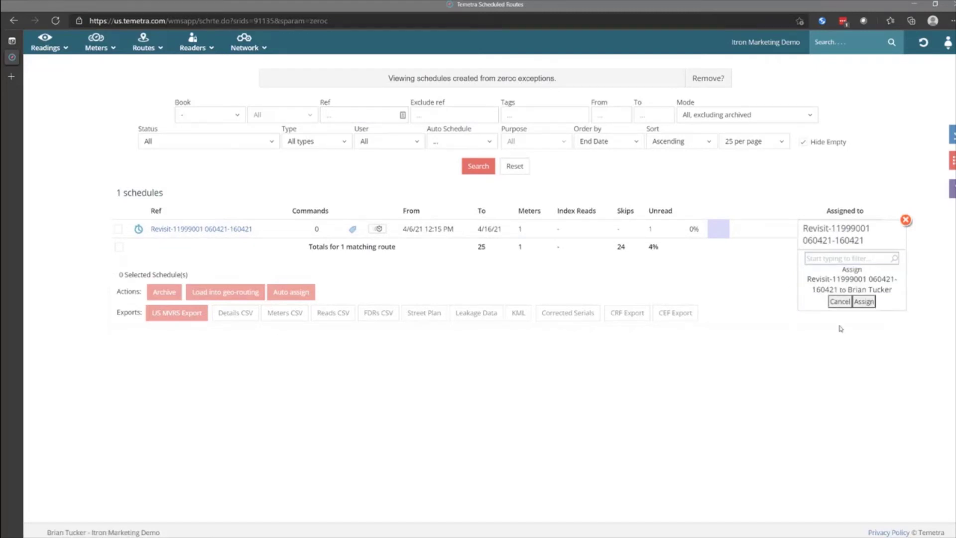
left_click(868, 301)
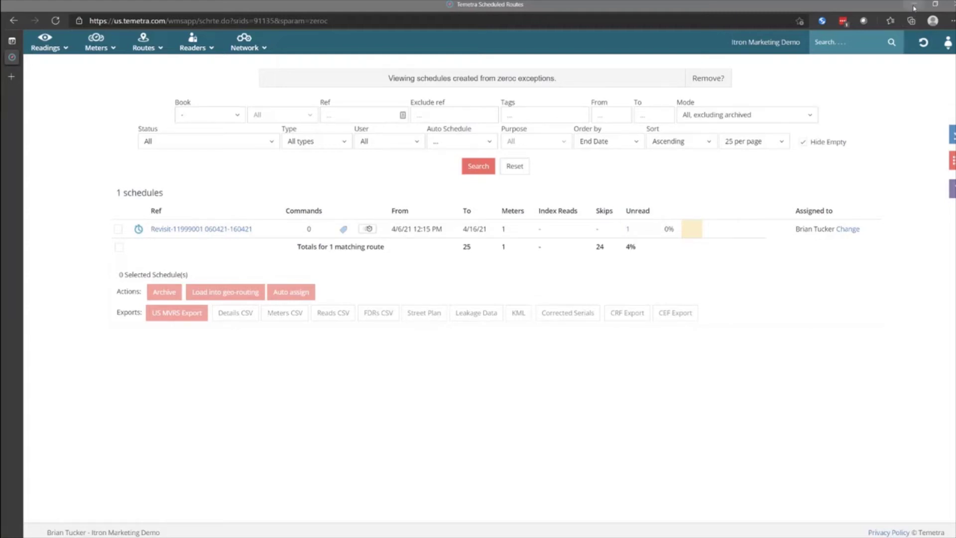
- Switch to Temetra Mobile and synchronize it to receive the newly assigned revisit meter
left_click(914, 8)
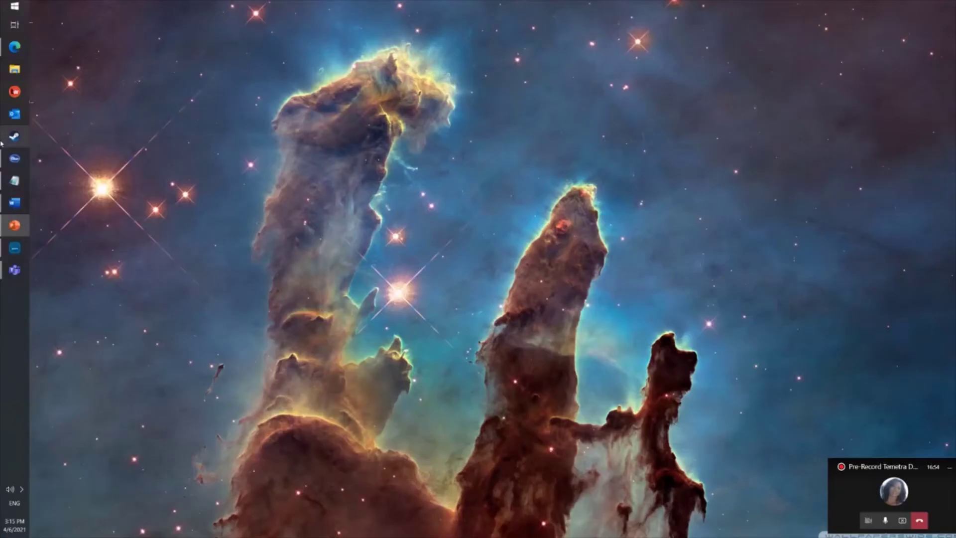
left_click(11, 222)
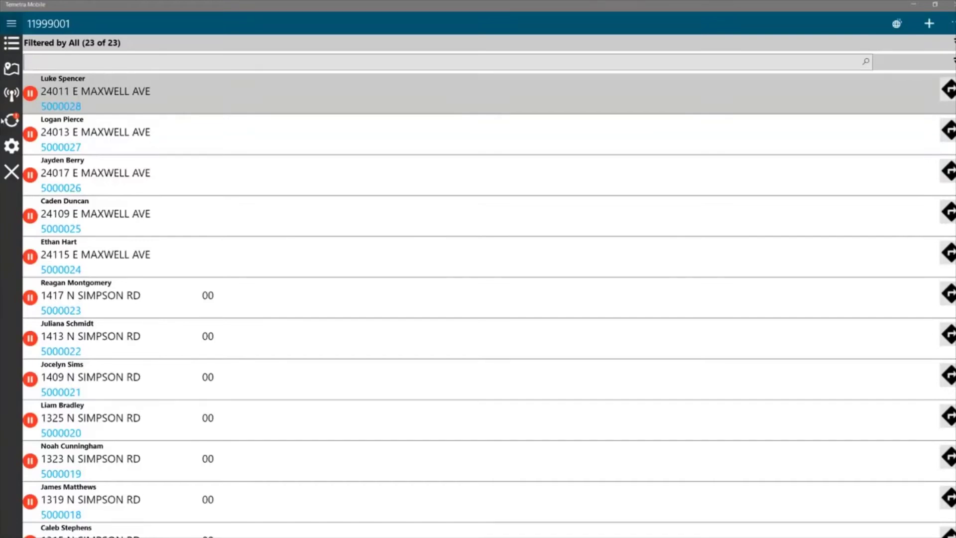
left_click(9, 123)
left_click(431, 94)
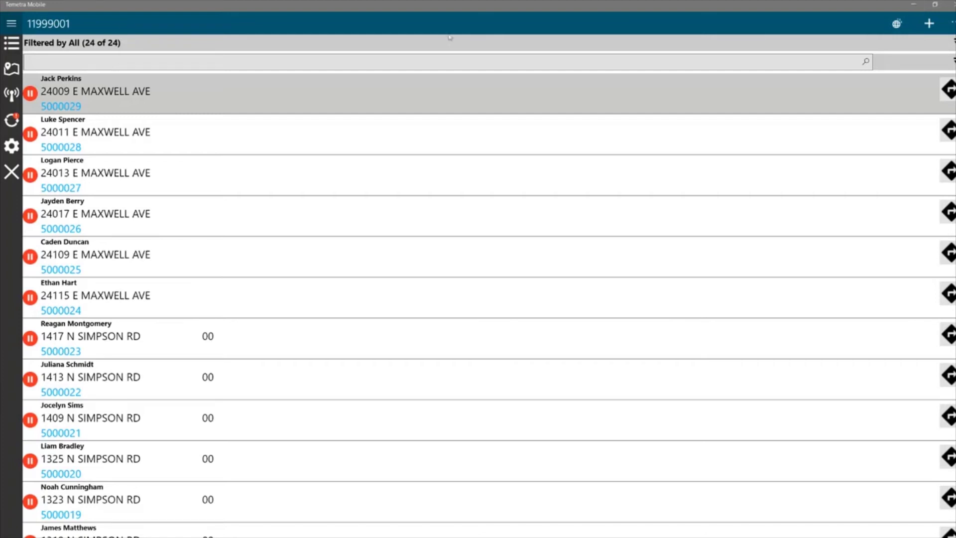
left_click(910, 7)
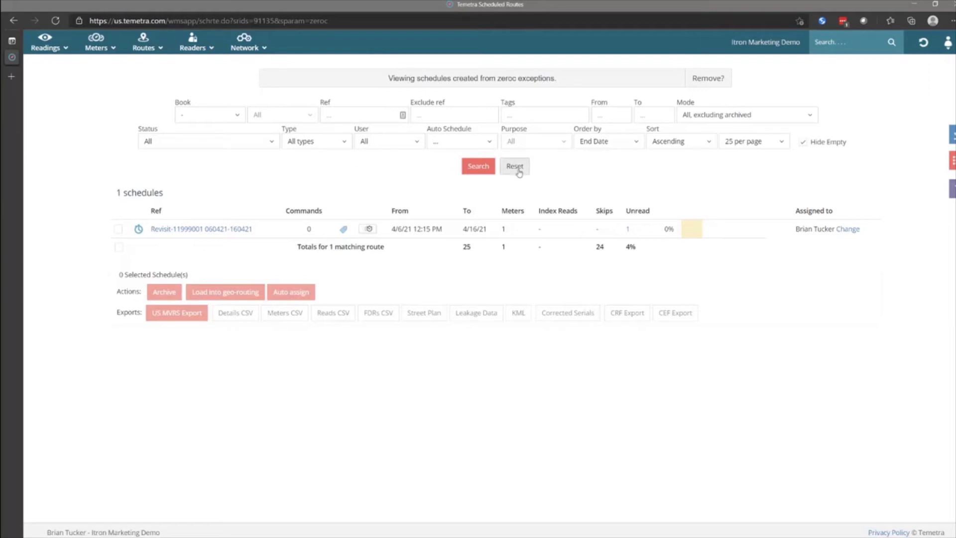
left_click(708, 78)
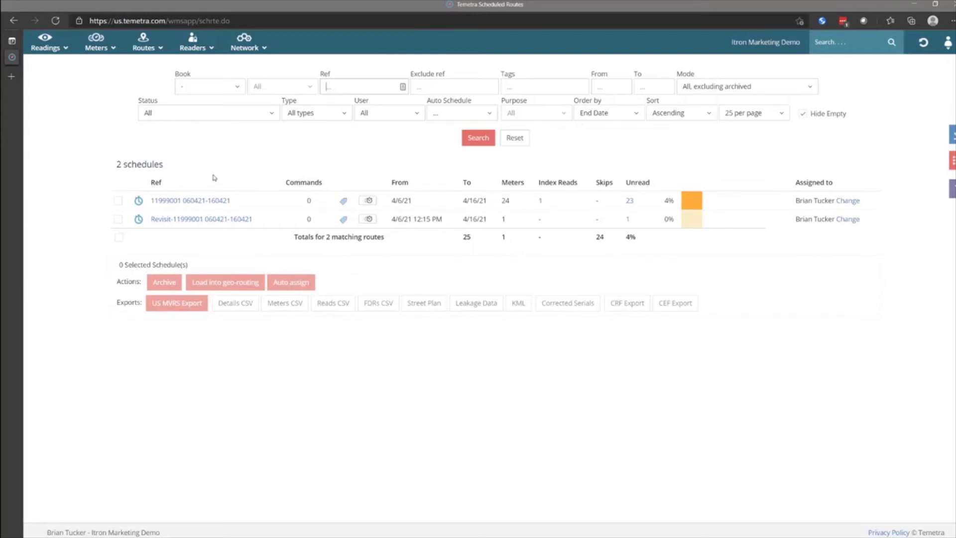
left_click(118, 201)
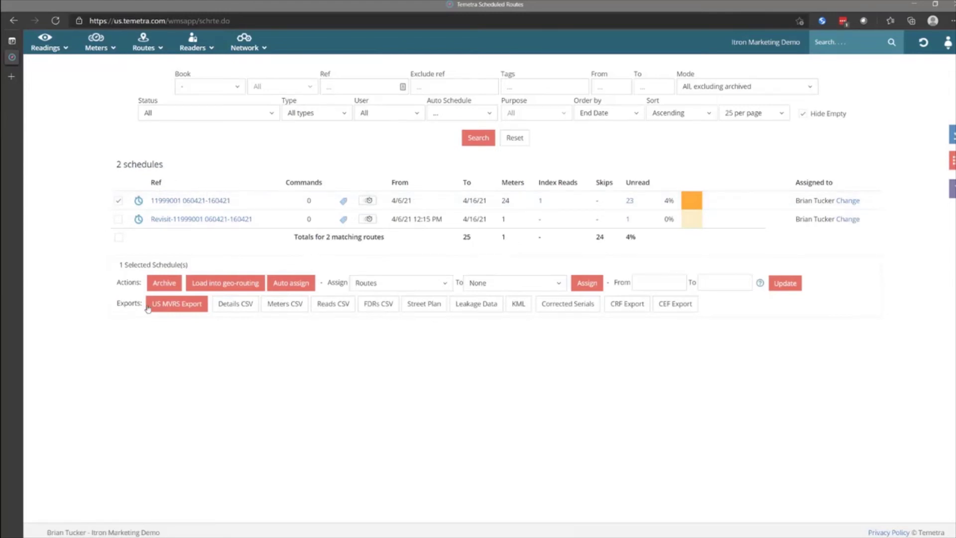
left_click(178, 305)
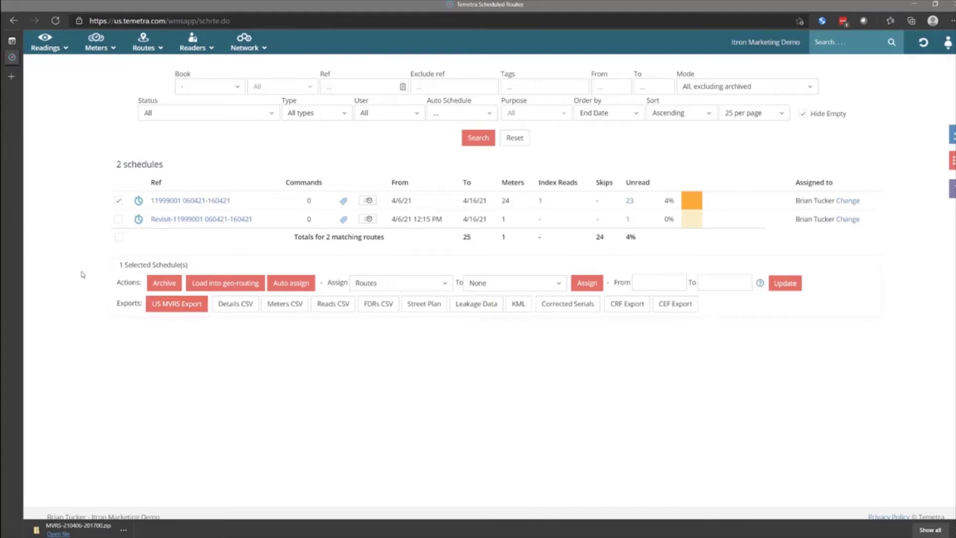
left_click(949, 530)
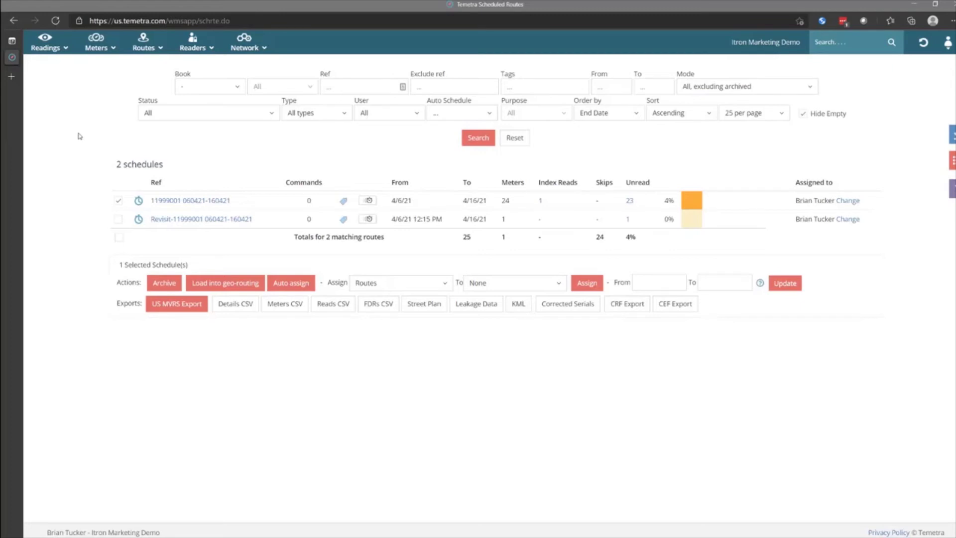
left_click(118, 201)
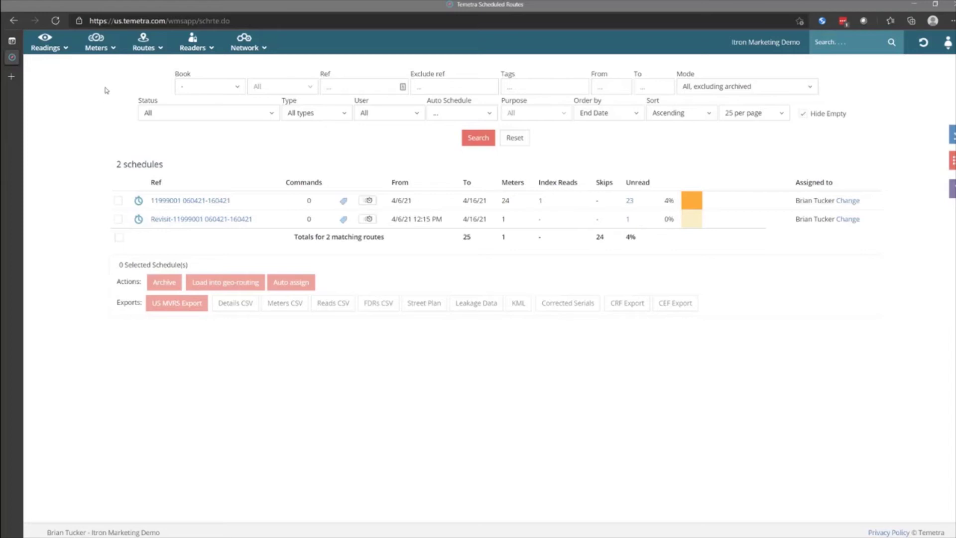
- Open the meter map search and locate the meter cluster just east of Spokane
left_click(97, 52)
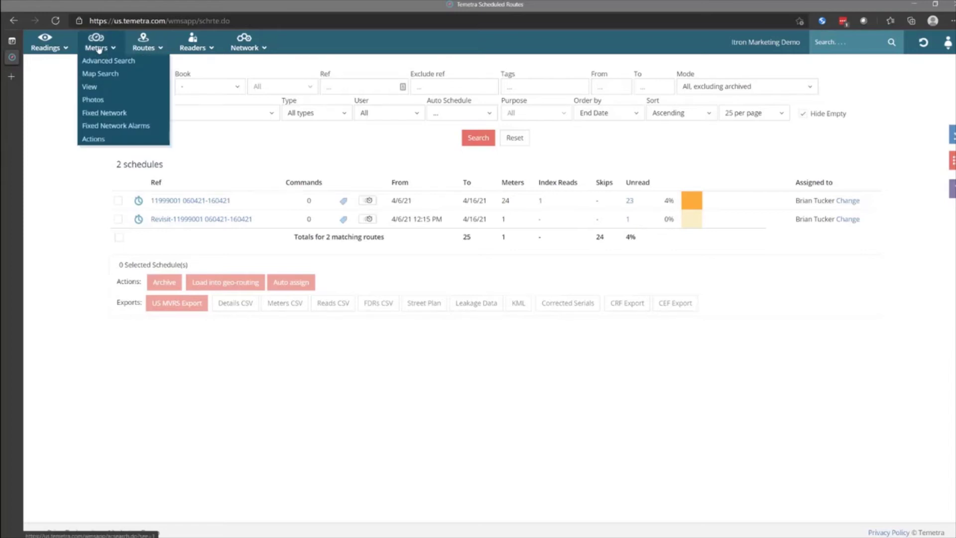
left_click(137, 78)
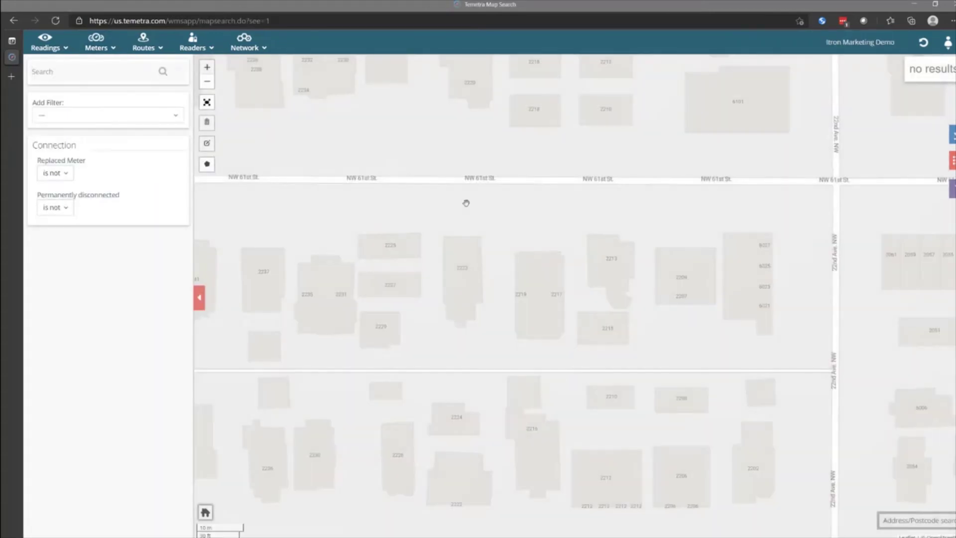
scroll(467, 205, "down", 1)
scroll(543, 257, "down", 4)
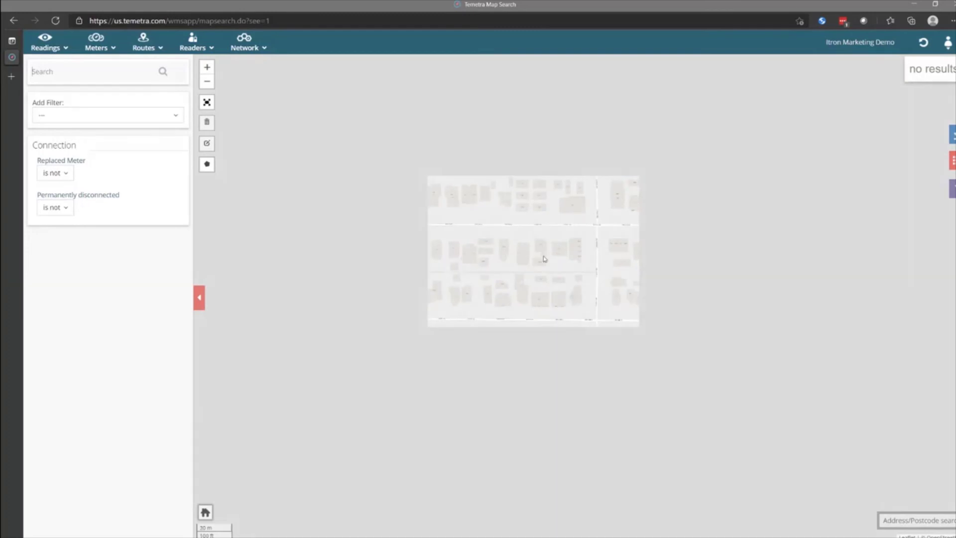
scroll(544, 259, "down", 1)
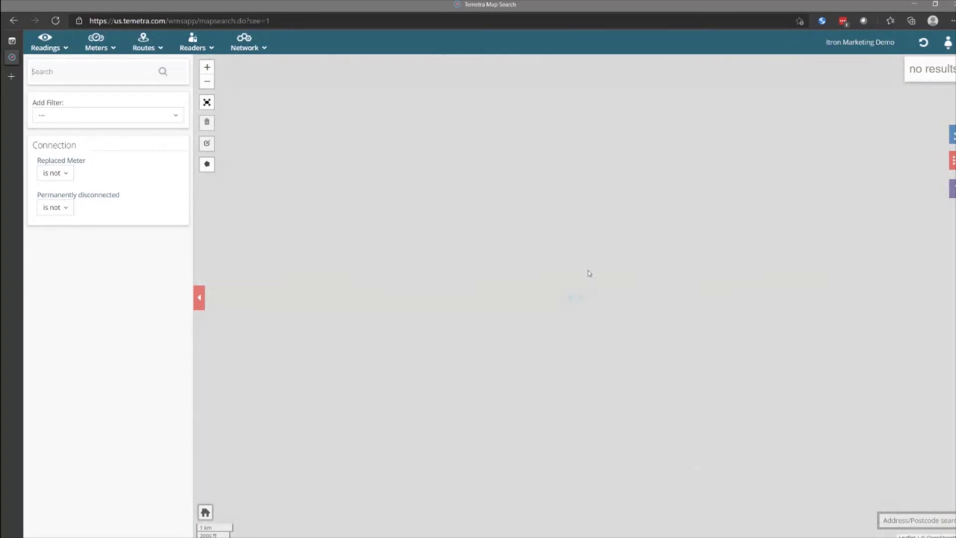
scroll(660, 272, "down", 2)
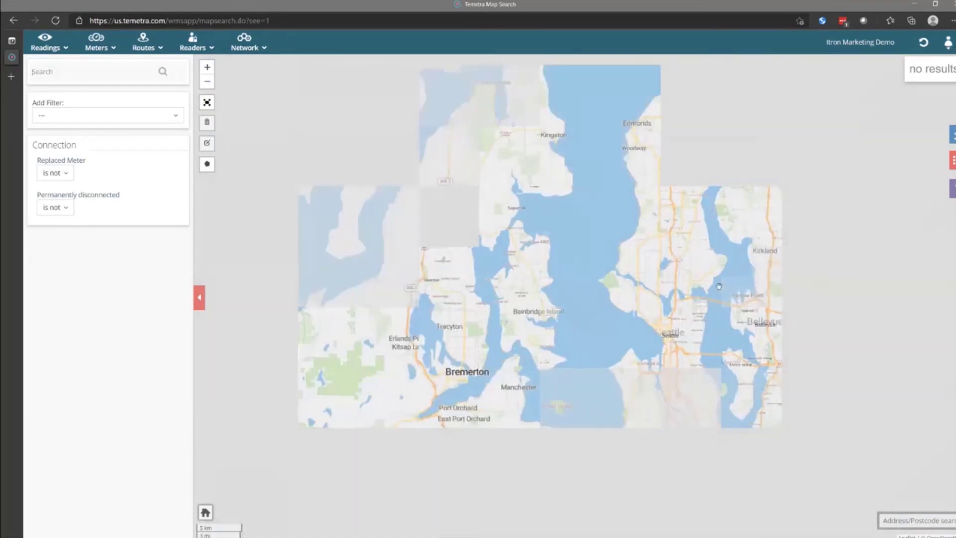
left_click_drag(712, 294, 641, 298)
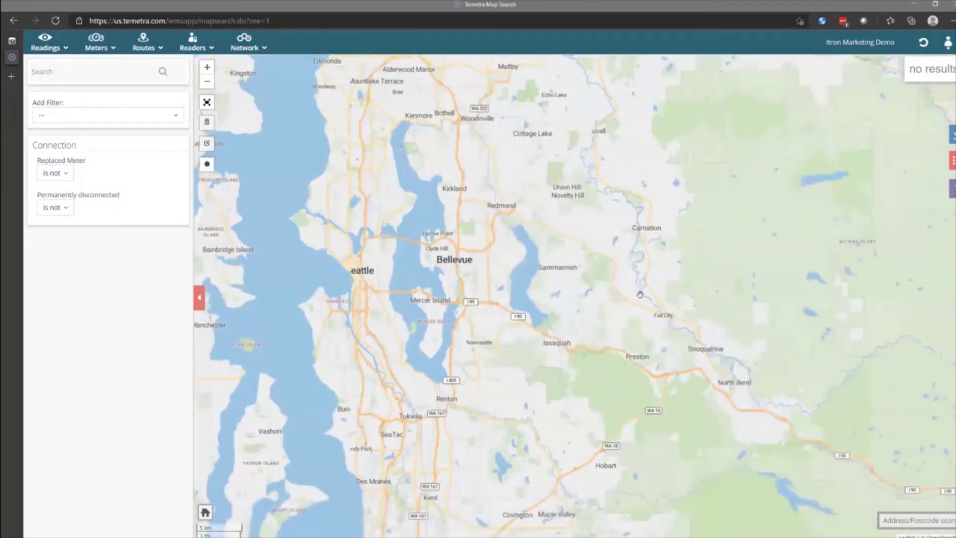
scroll(642, 297, "down", 1)
left_click_drag(832, 335, 493, 279)
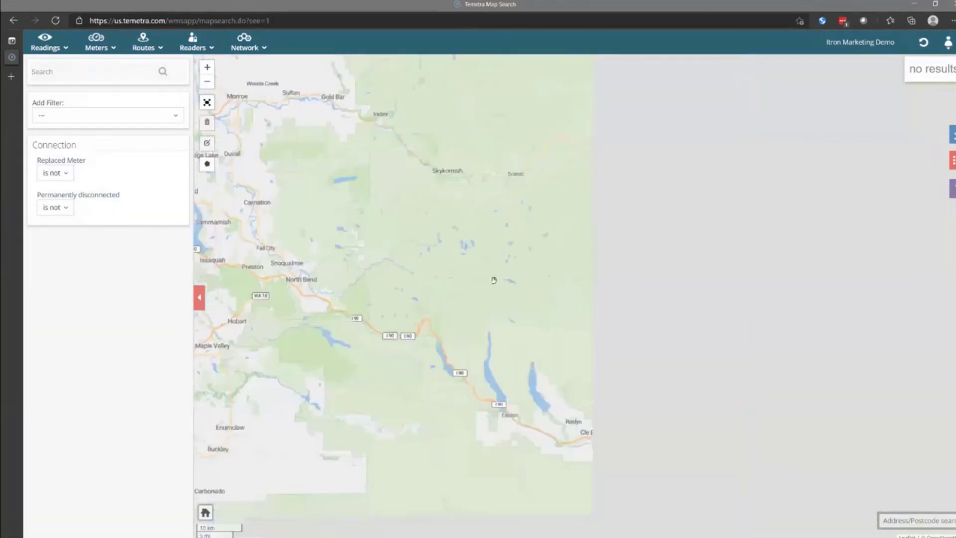
left_click_drag(758, 355, 348, 299)
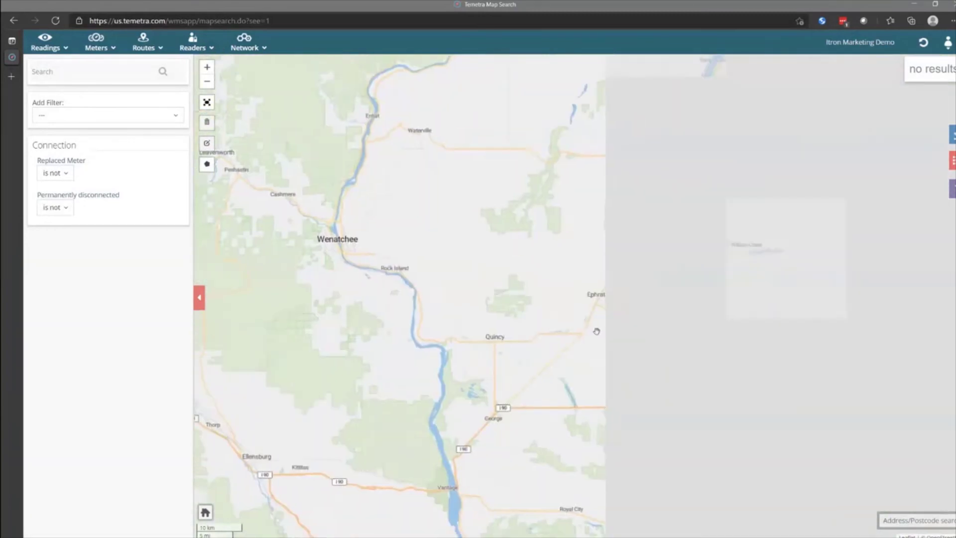
scroll(597, 323, "down", 1)
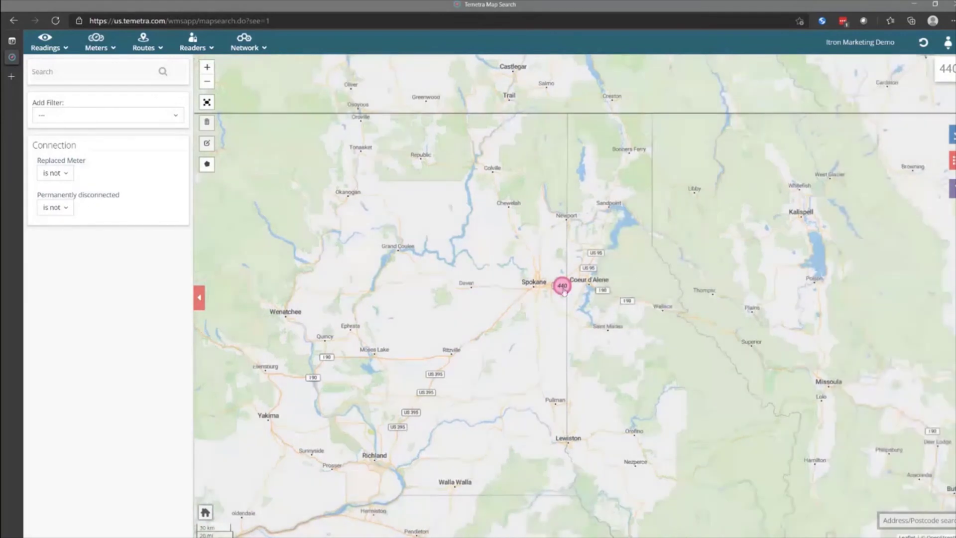
- Examine how the meters are distributed across the Liberty Lake area on the map
scroll(563, 289, "up", 2)
scroll(577, 282, "up", 1)
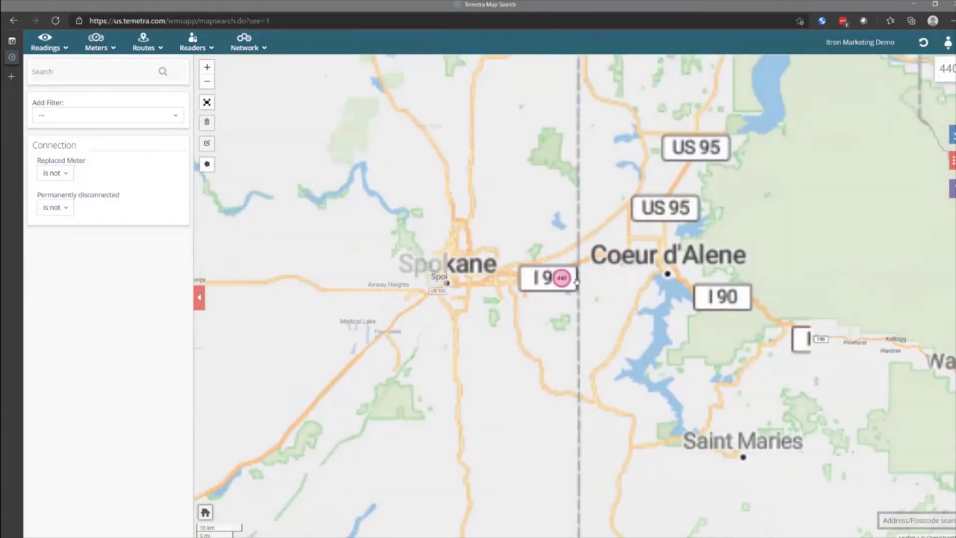
scroll(578, 285, "up", 1)
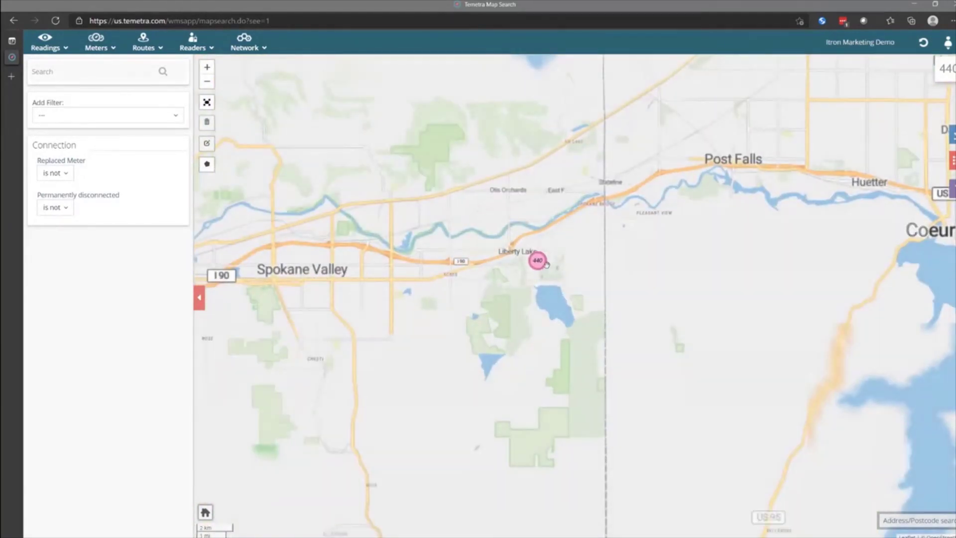
scroll(547, 263, "up", 1)
scroll(546, 263, "up", 1)
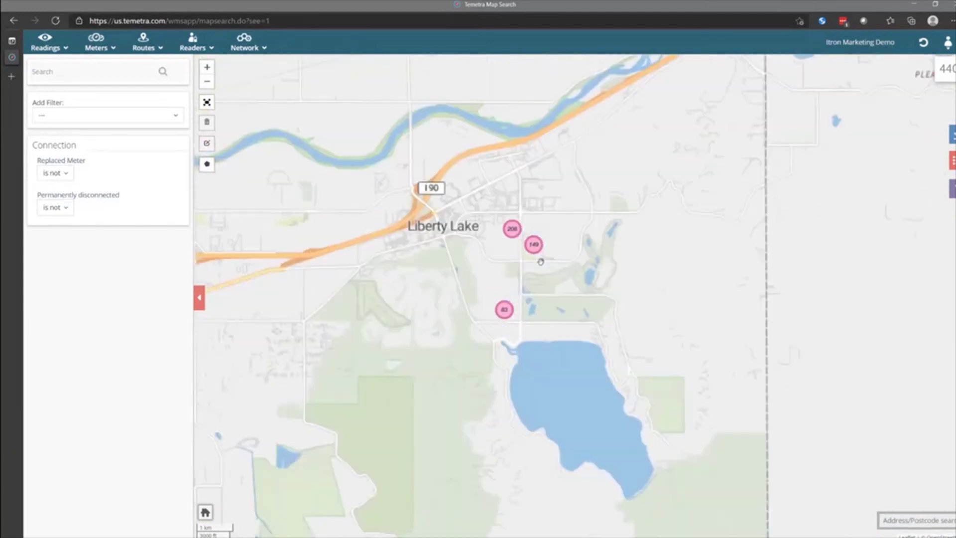
scroll(541, 239, "up", 1)
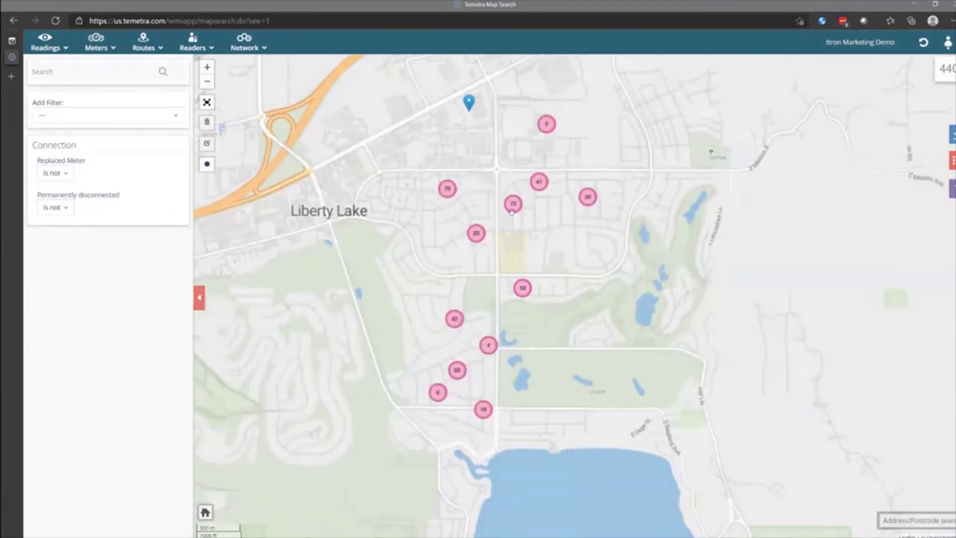
left_click_drag(393, 170, 427, 198)
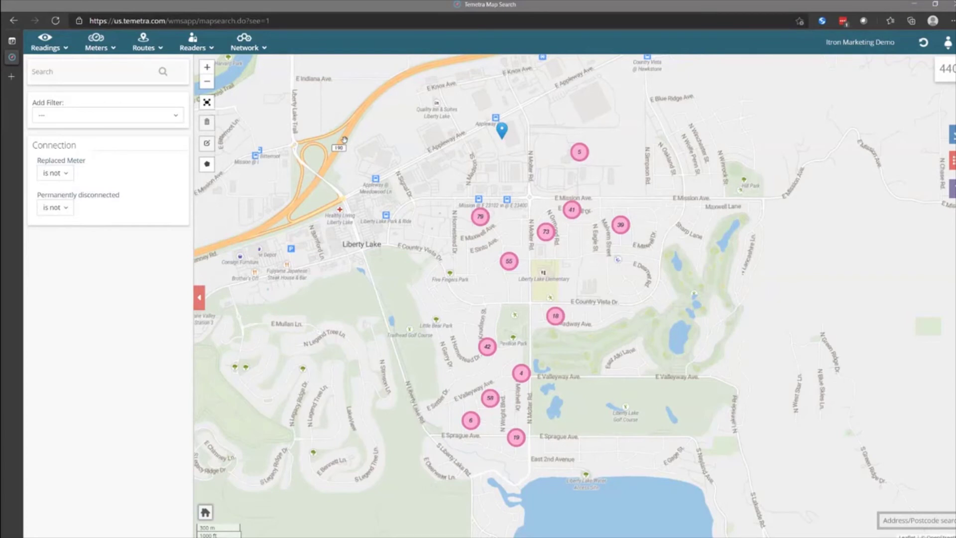
- View the details of the single Itron meter near E Appleway Ave, then close them
left_click(502, 129)
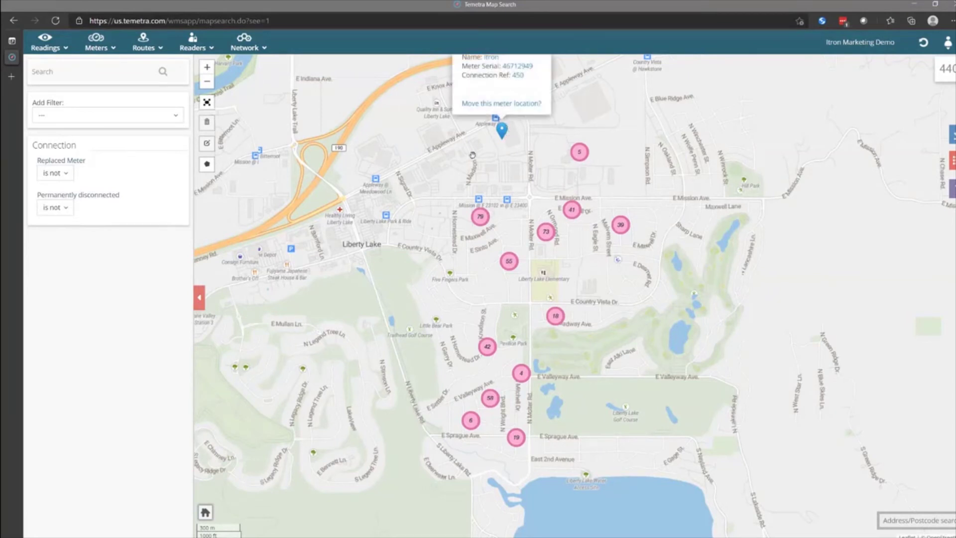
left_click(513, 153)
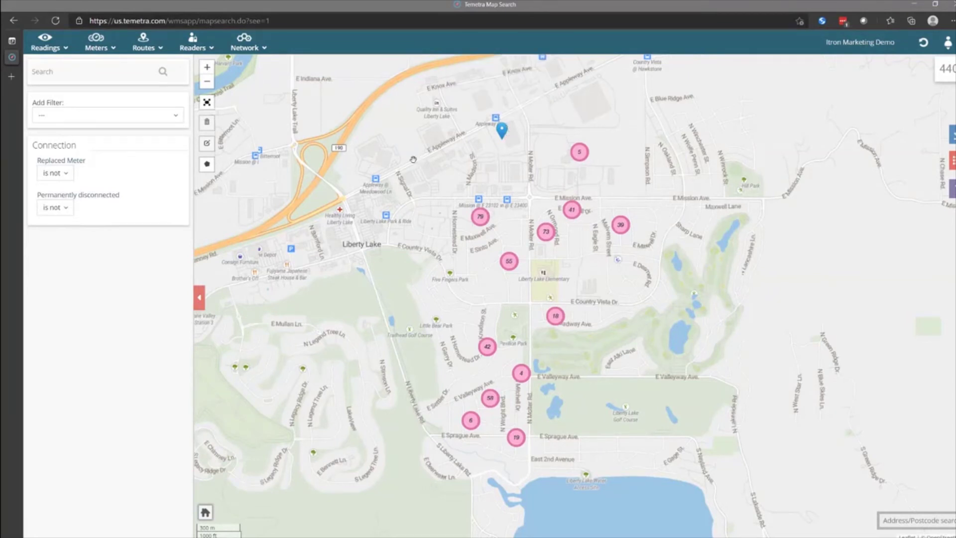
left_click_drag(452, 149, 458, 162)
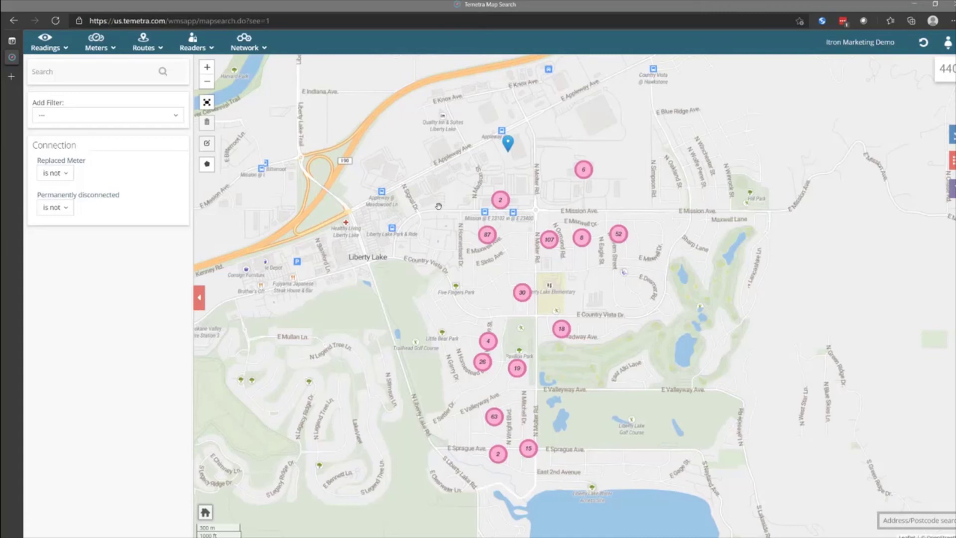
- Add an Installation Date filter from the Meter Details group to the map search
left_click(111, 120)
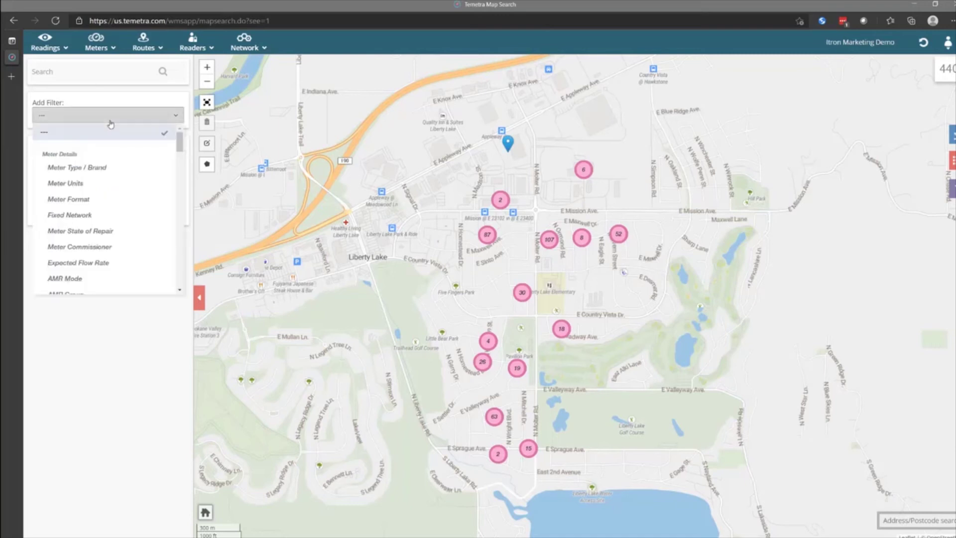
scroll(107, 179, "down", 3)
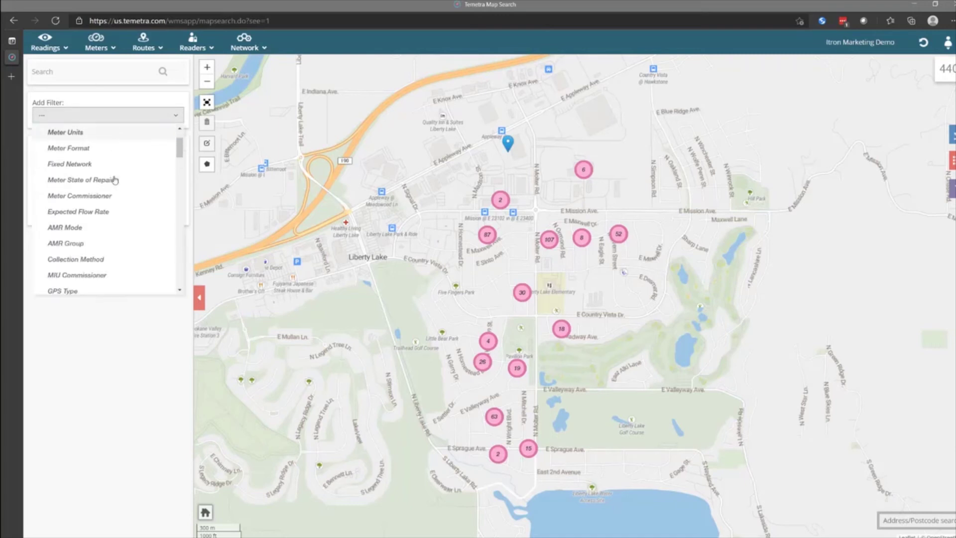
scroll(115, 180, "down", 3)
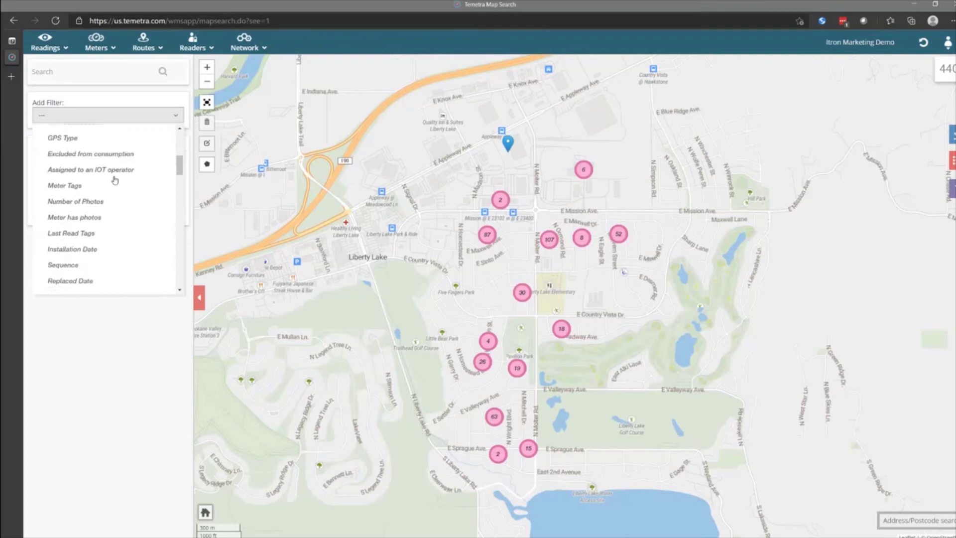
left_click(84, 225)
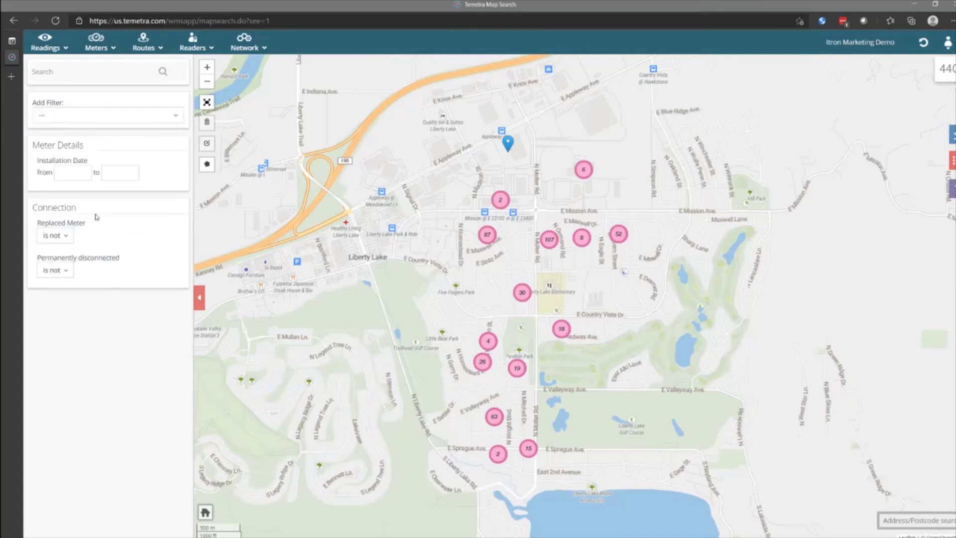
- Set the Installation Date range from 1/1/1900 to 4/1/2001 and run the map search
left_click(76, 172)
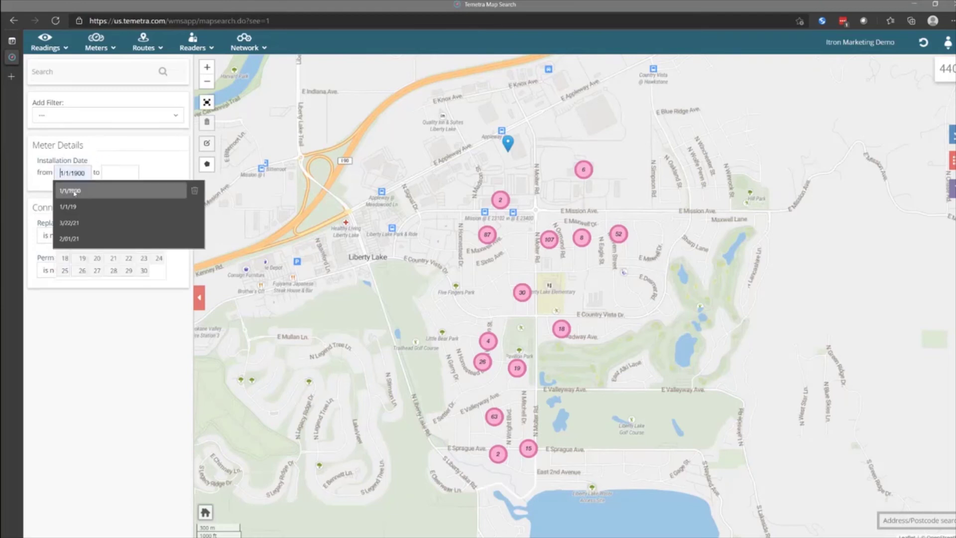
left_click(74, 191)
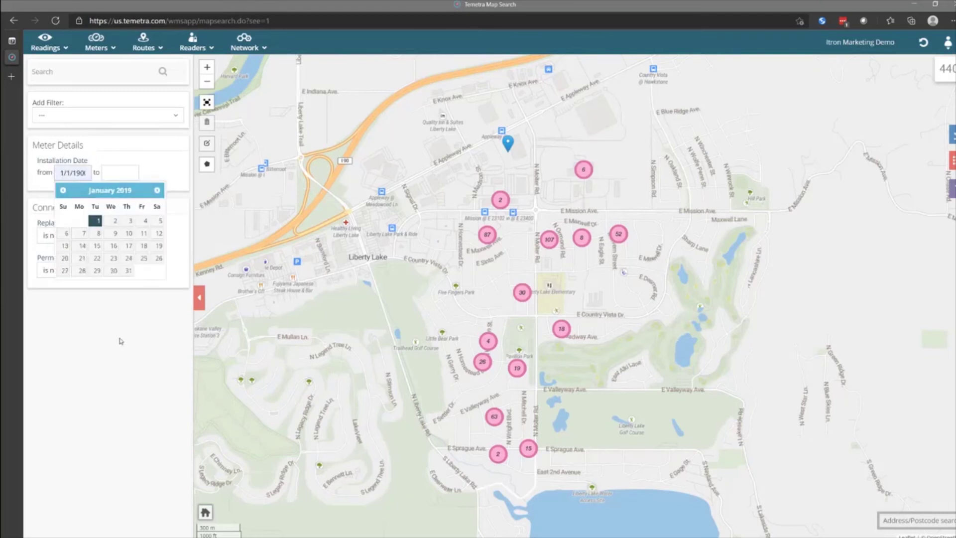
left_click(143, 164)
left_click(107, 172)
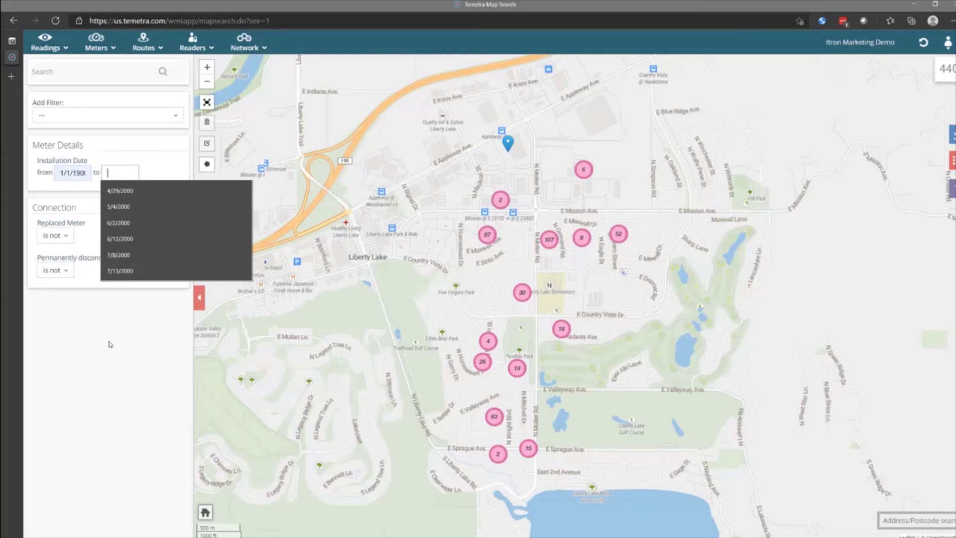
type("4/1/")
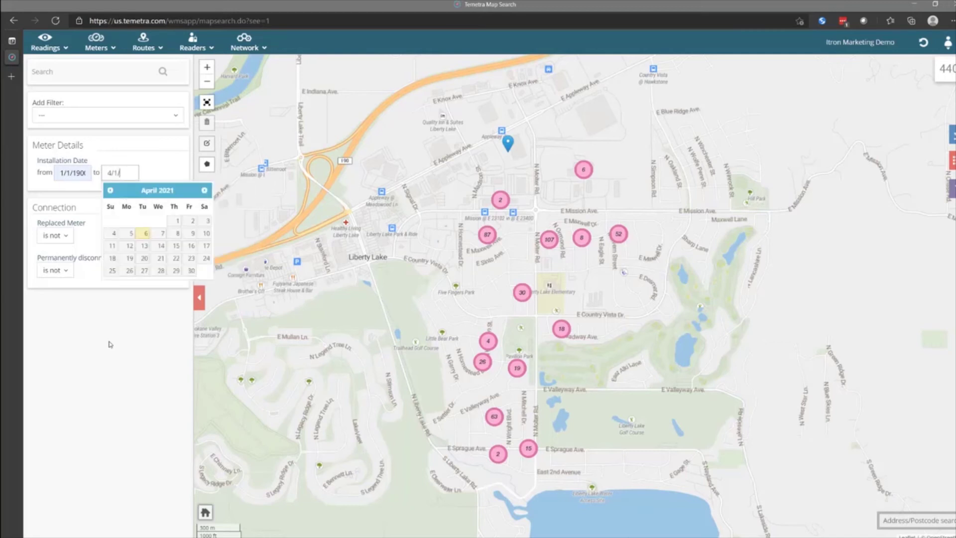
type("200")
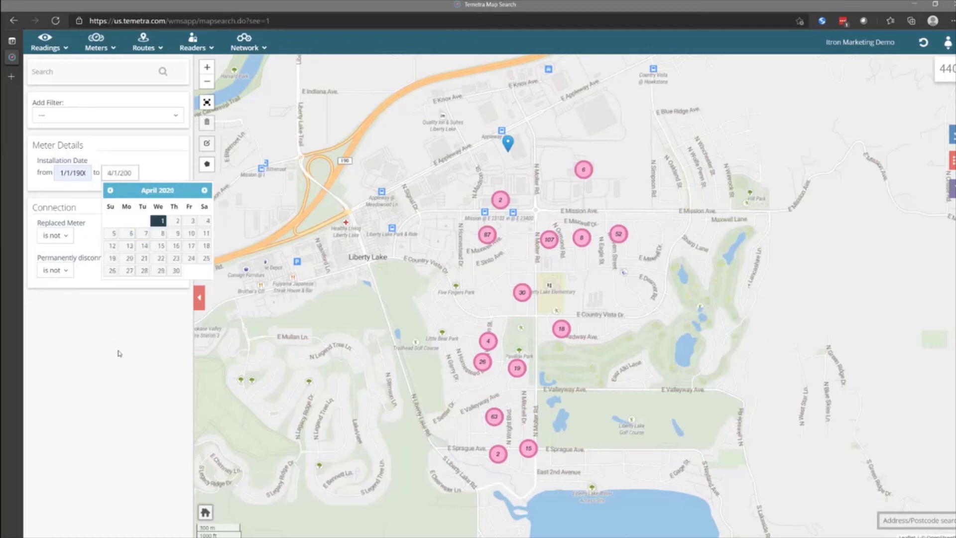
left_click(120, 353)
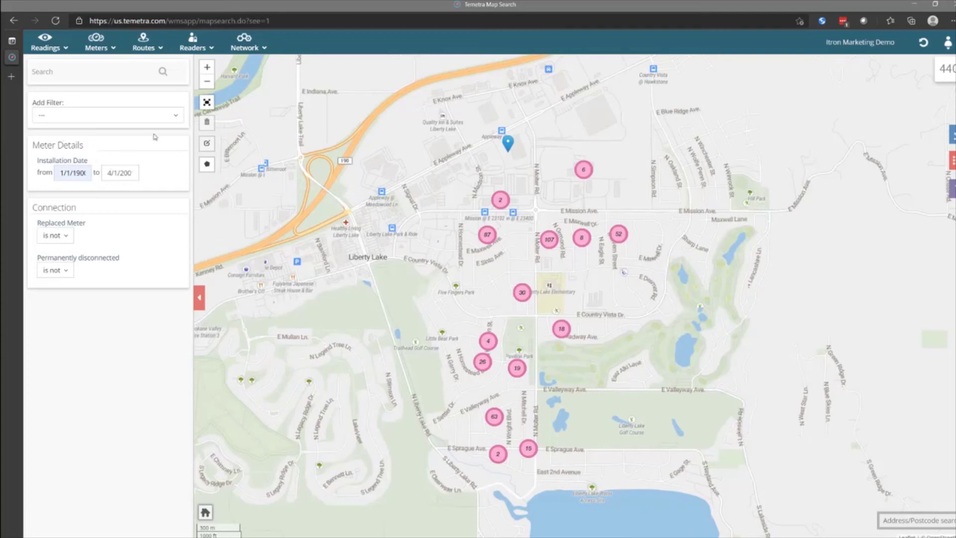
left_click(163, 73)
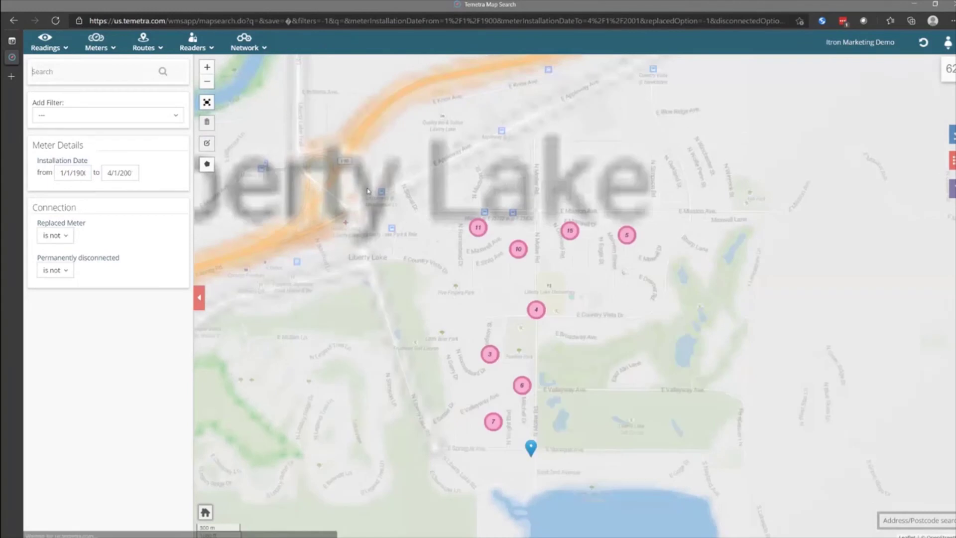
- Examine the filtered meters around Liberty Lake and view the details of the single meter just north of E Mission Ave, then close them
left_click_drag(558, 295, 557, 284)
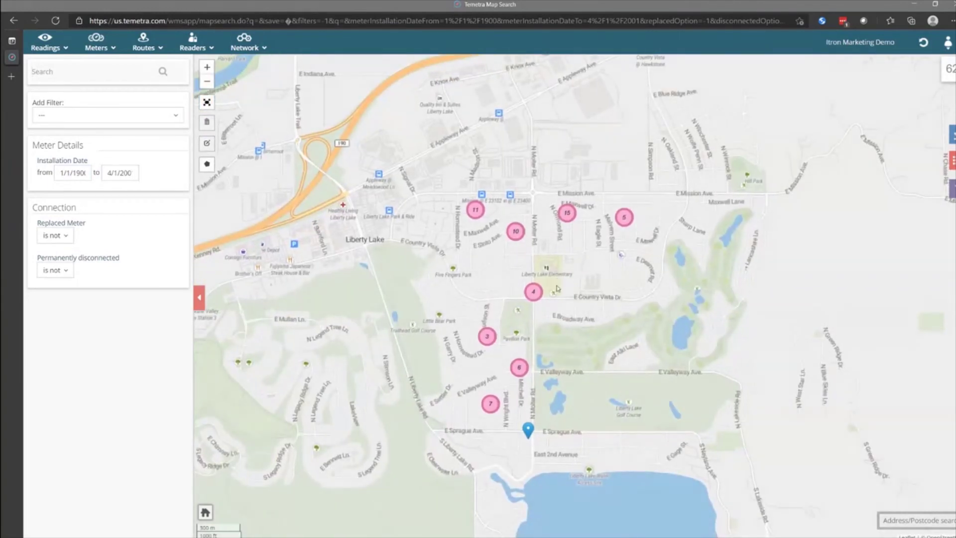
scroll(556, 285, "up", 1)
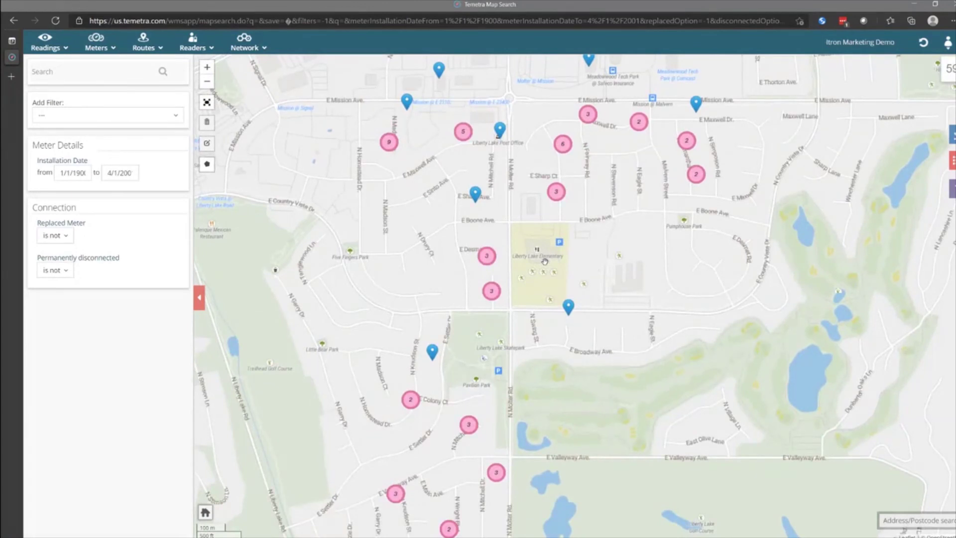
scroll(544, 262, "down", 1)
left_click_drag(545, 262, 517, 284)
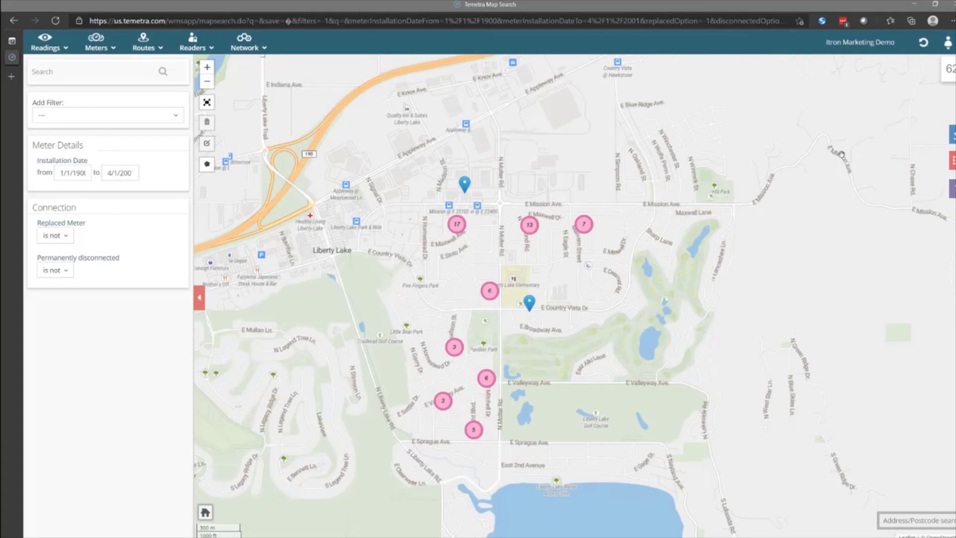
left_click(950, 133)
mouse_move(950, 160)
left_click(464, 183)
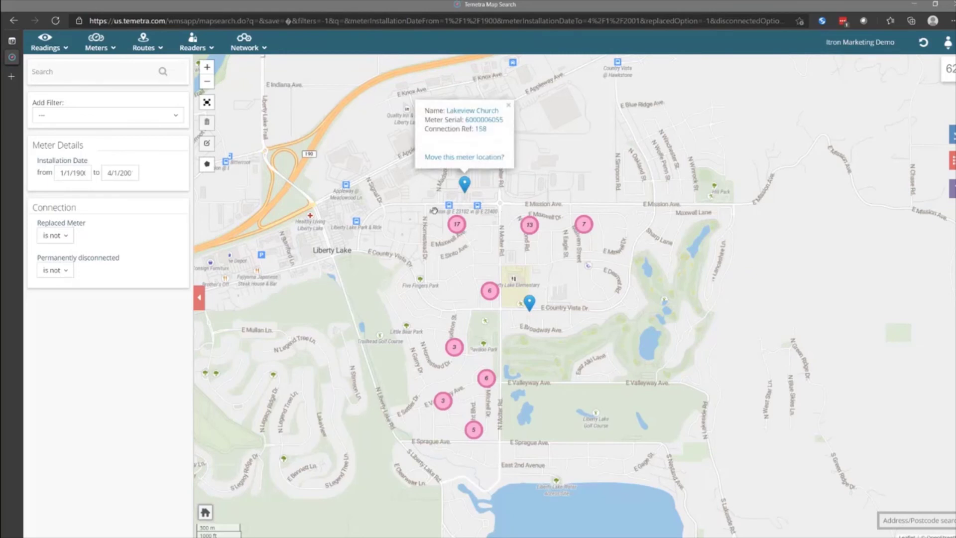
left_click(443, 252)
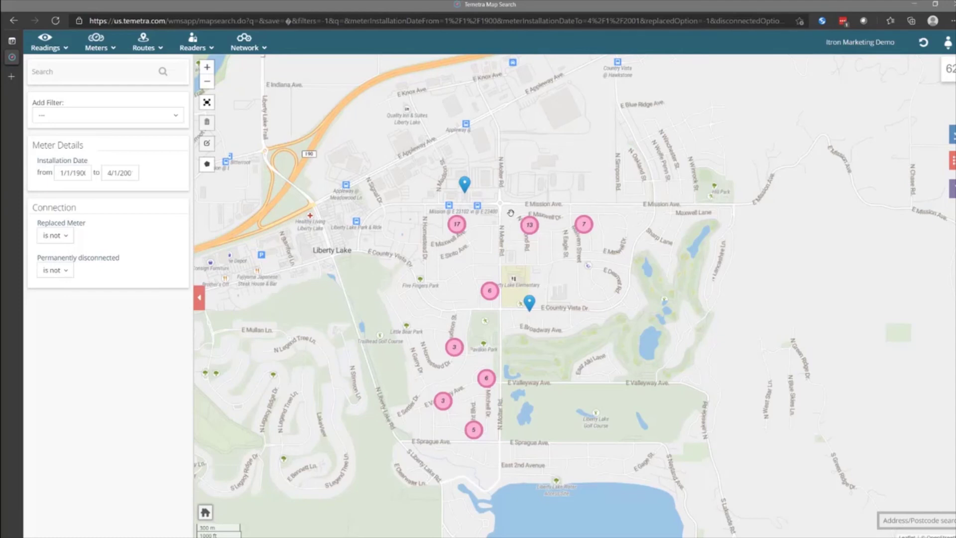
left_click(463, 182)
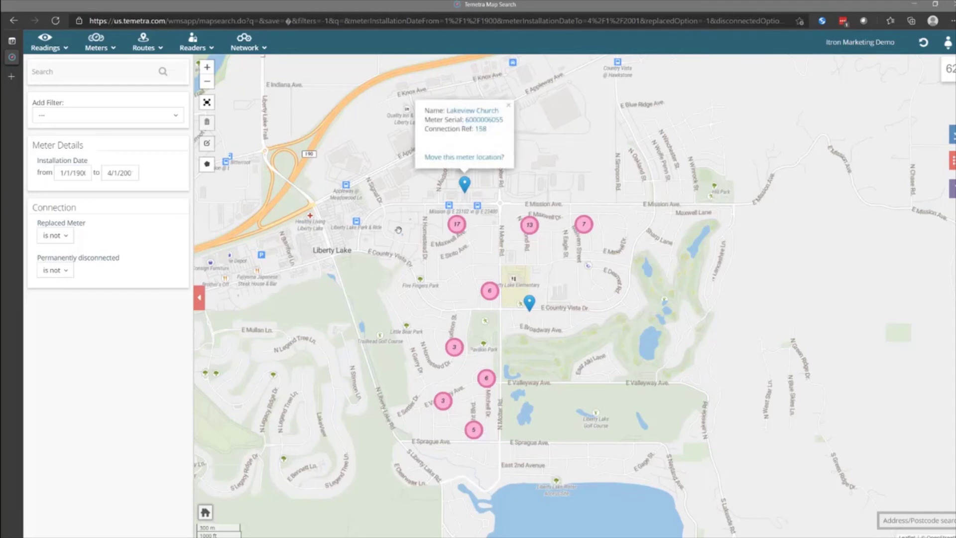
left_click(419, 246)
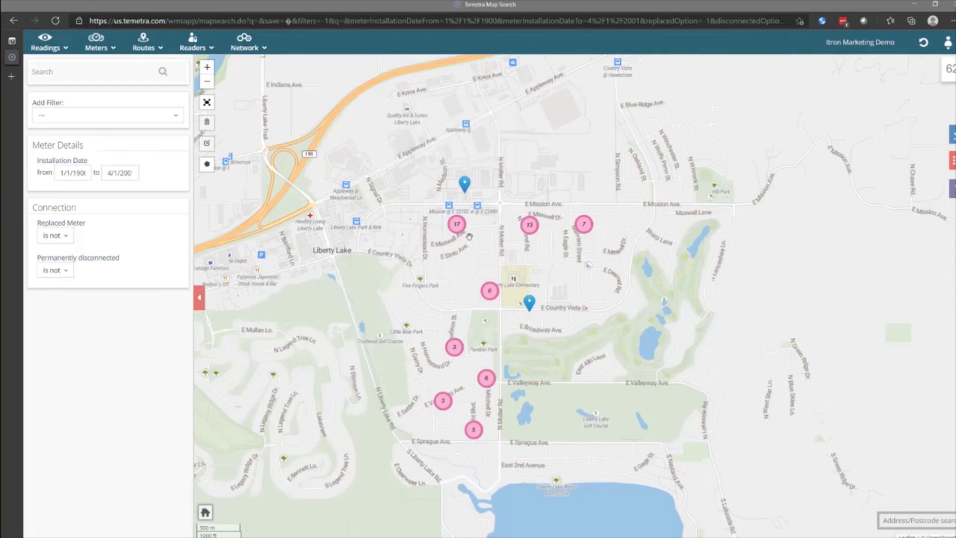
left_click(458, 183)
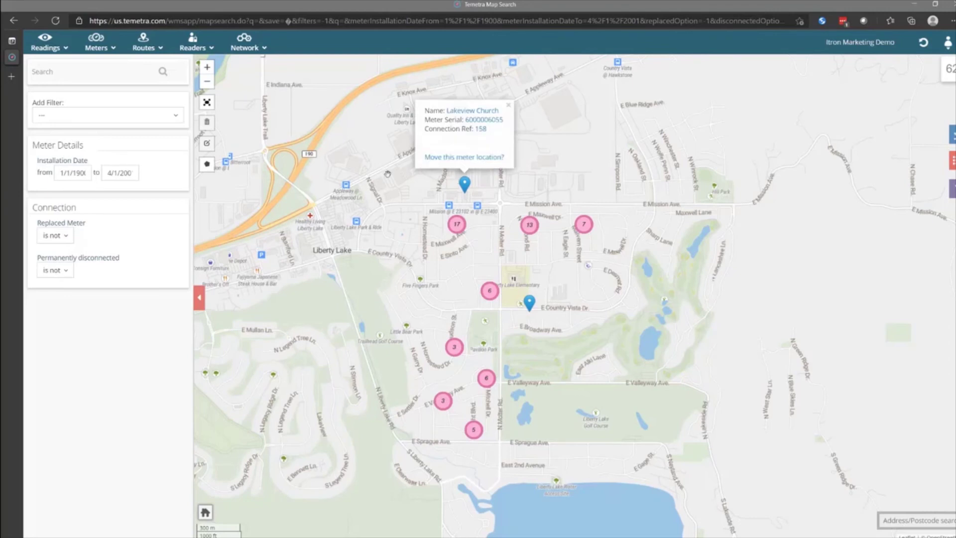
left_click(425, 202)
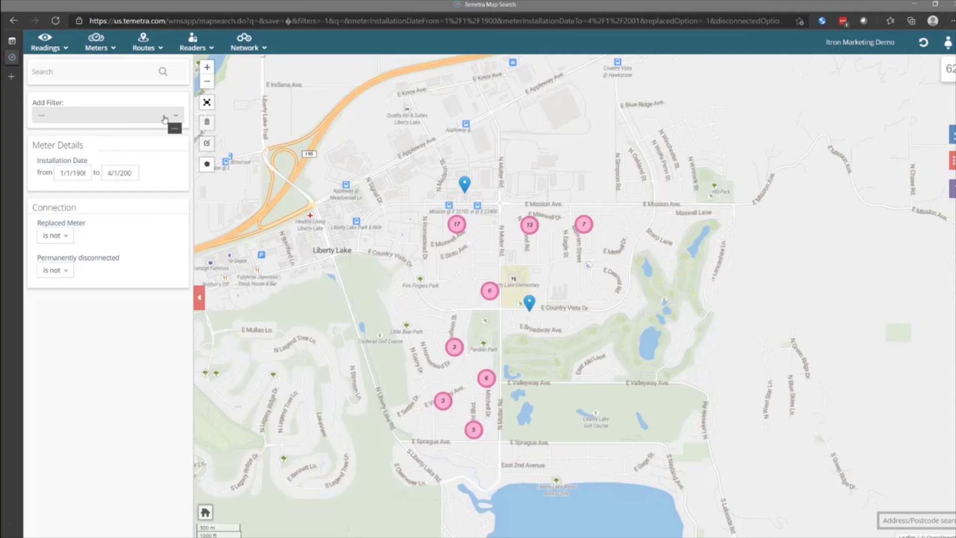
- Add a Flow filter from the Read group, then remove the whole Read filter group
left_click(161, 118)
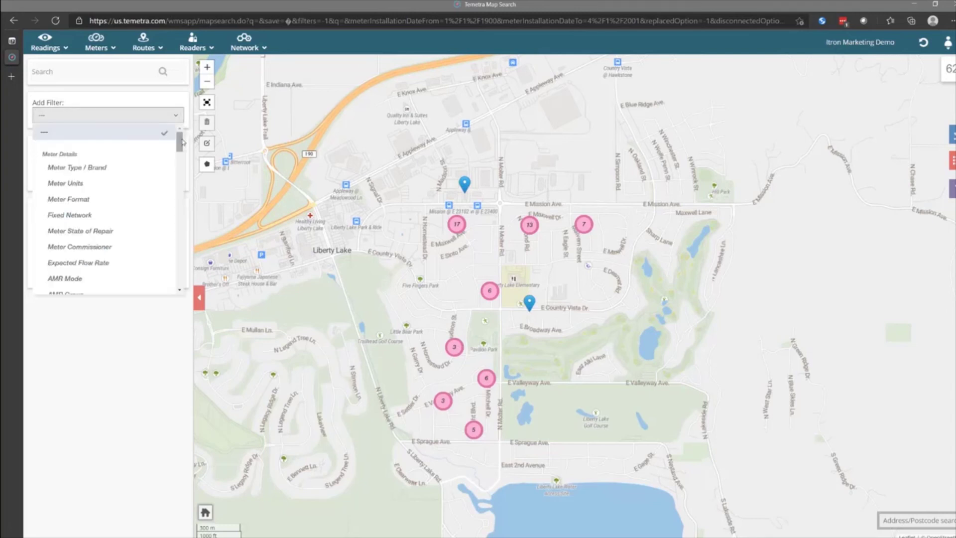
left_click_drag(181, 141, 182, 188)
scroll(137, 224, "down", 3)
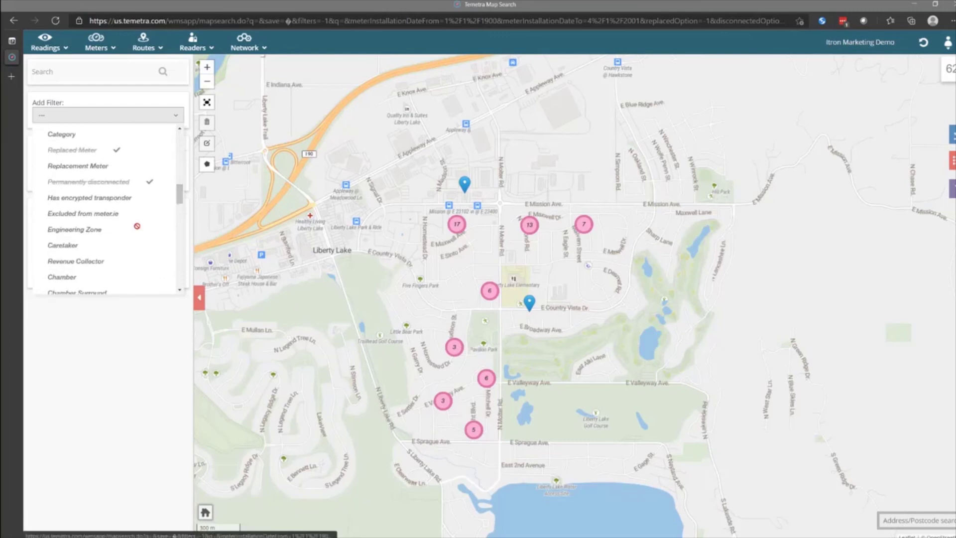
scroll(138, 230, "down", 5)
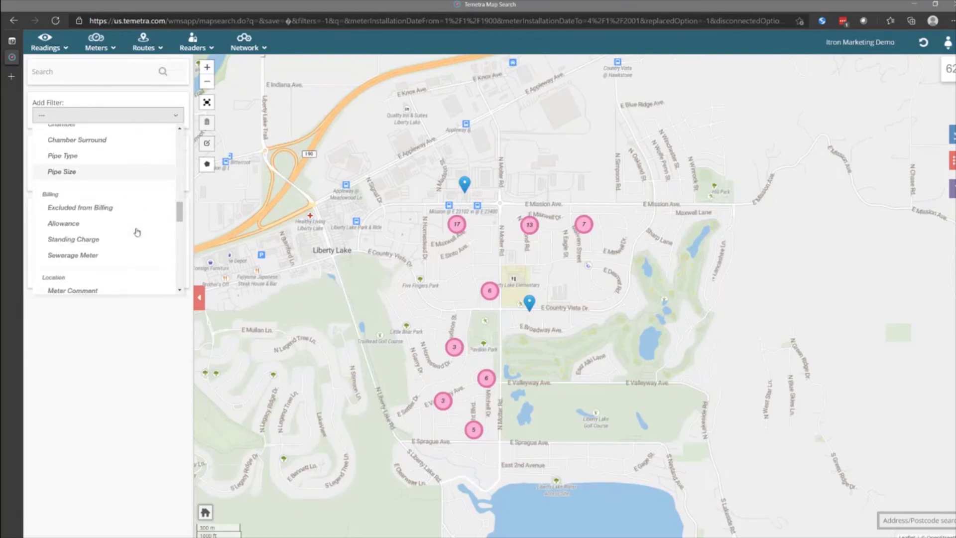
scroll(137, 232, "down", 8)
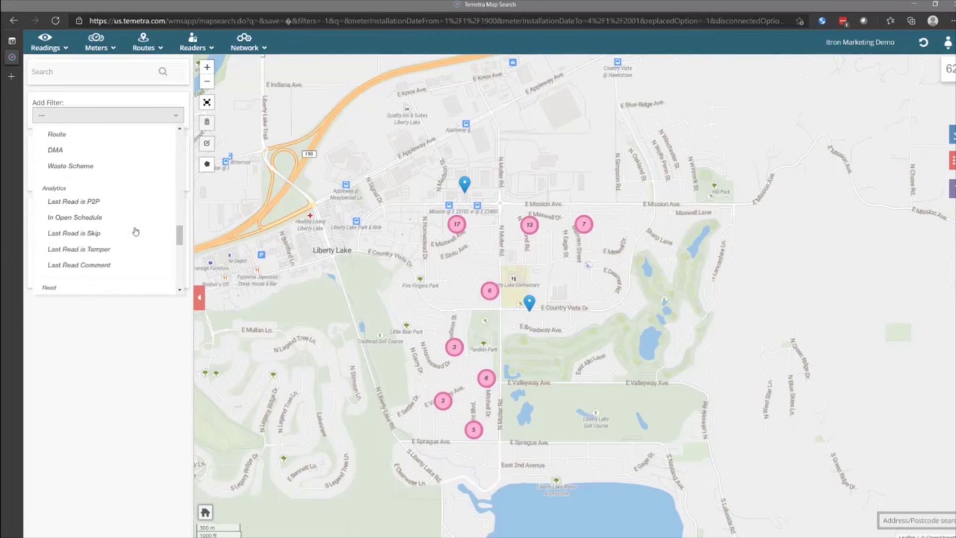
scroll(134, 231, "down", 4)
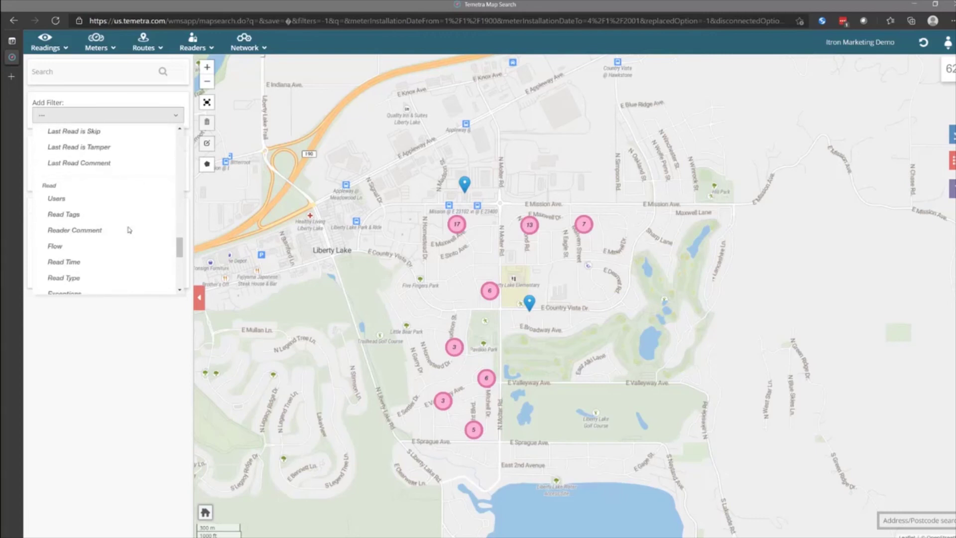
left_click(56, 247)
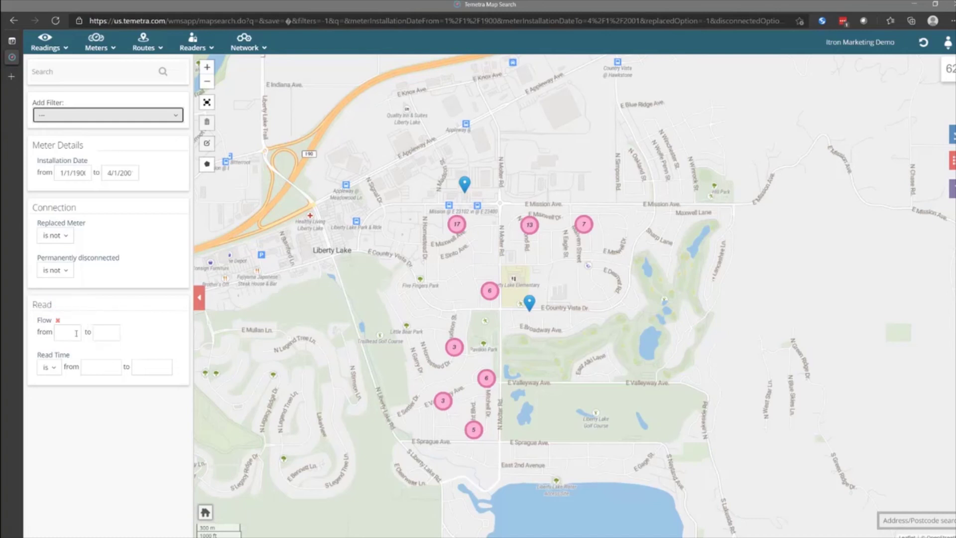
left_click(59, 305)
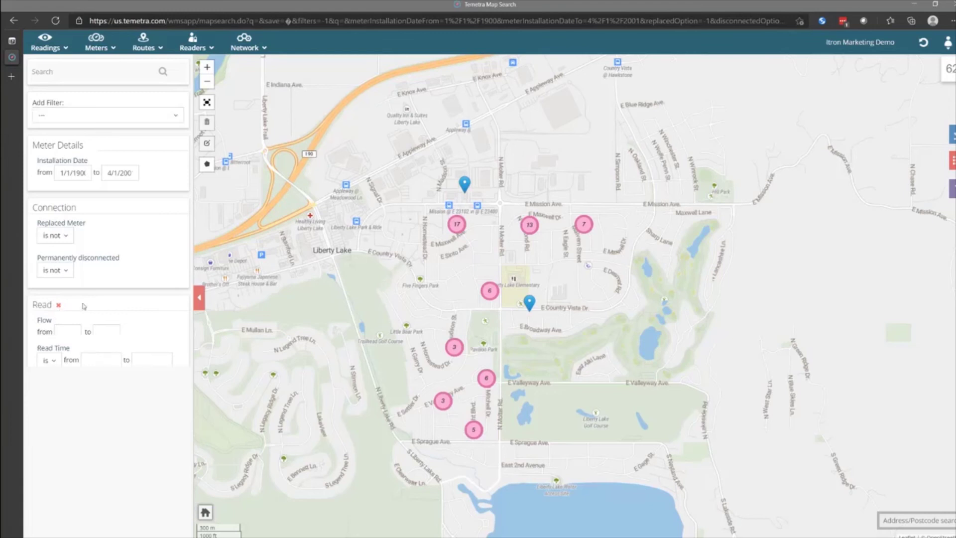
- Add a Category filter from the Connection group to the map search
left_click(147, 116)
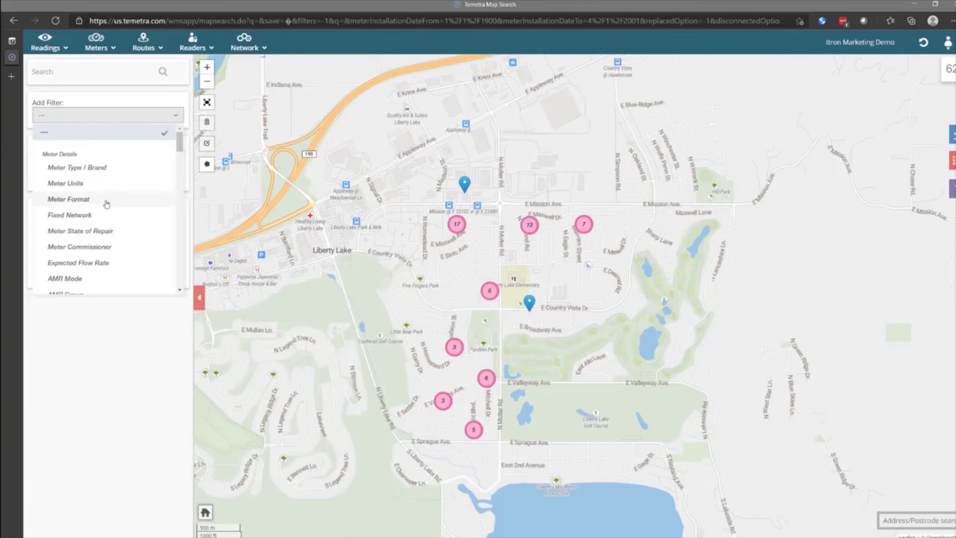
scroll(102, 204, "down", 2)
scroll(101, 205, "down", 3)
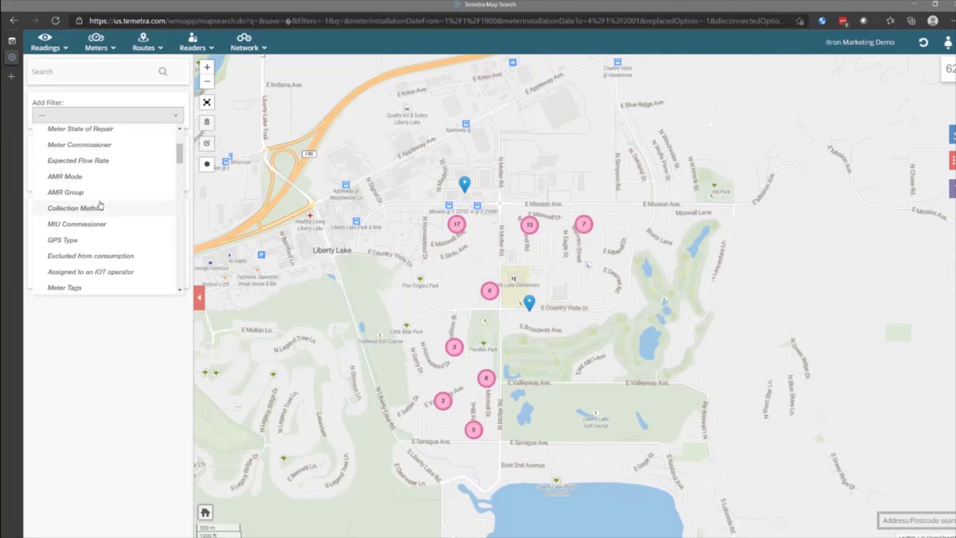
scroll(100, 204, "down", 2)
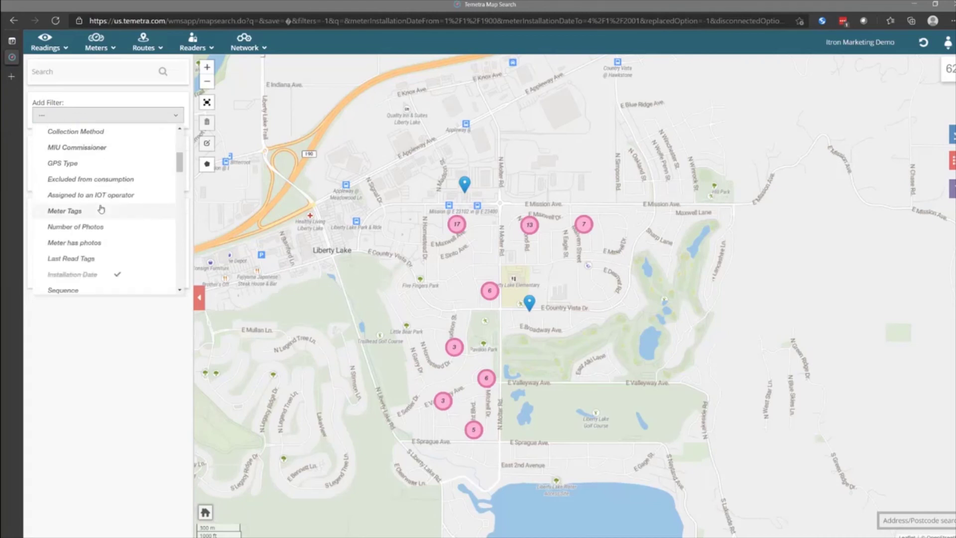
scroll(101, 209, "down", 4)
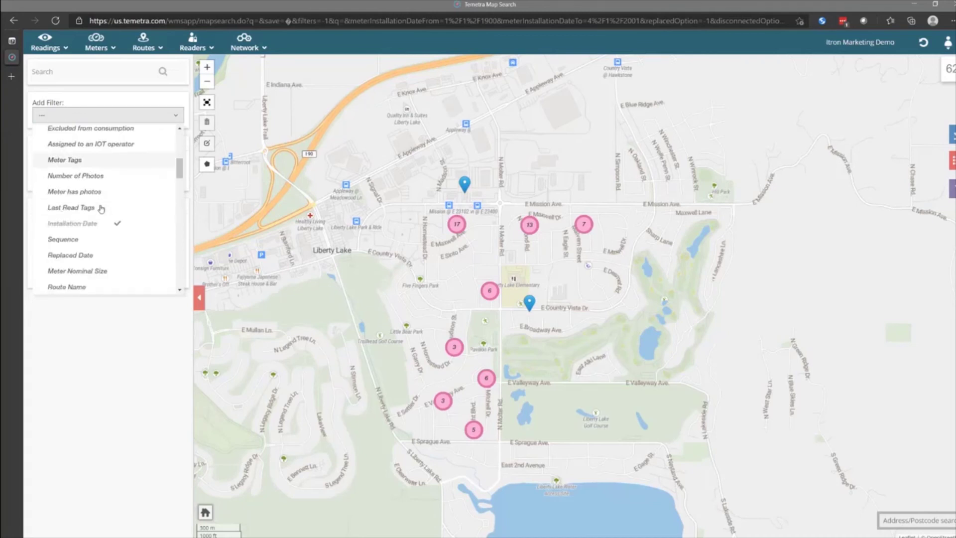
scroll(106, 219, "down", 4)
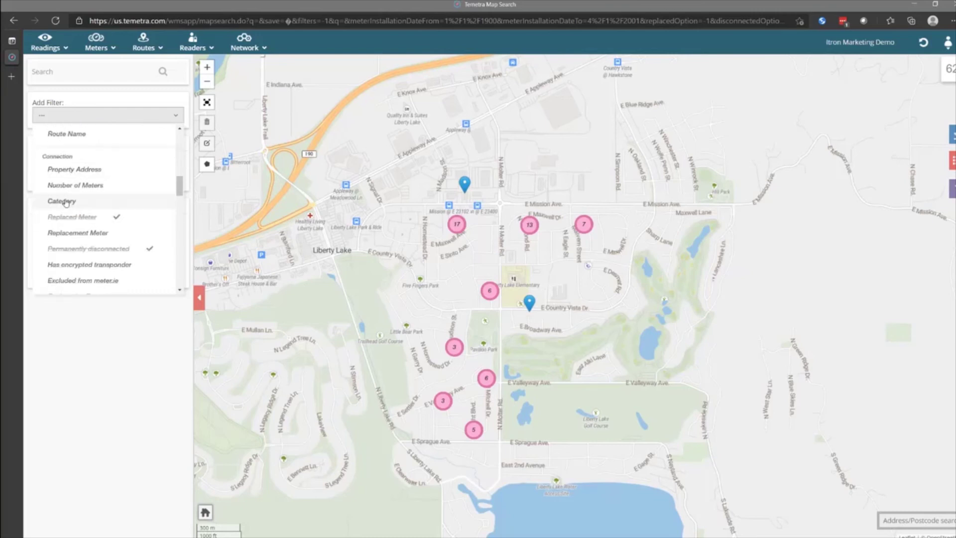
left_click(62, 202)
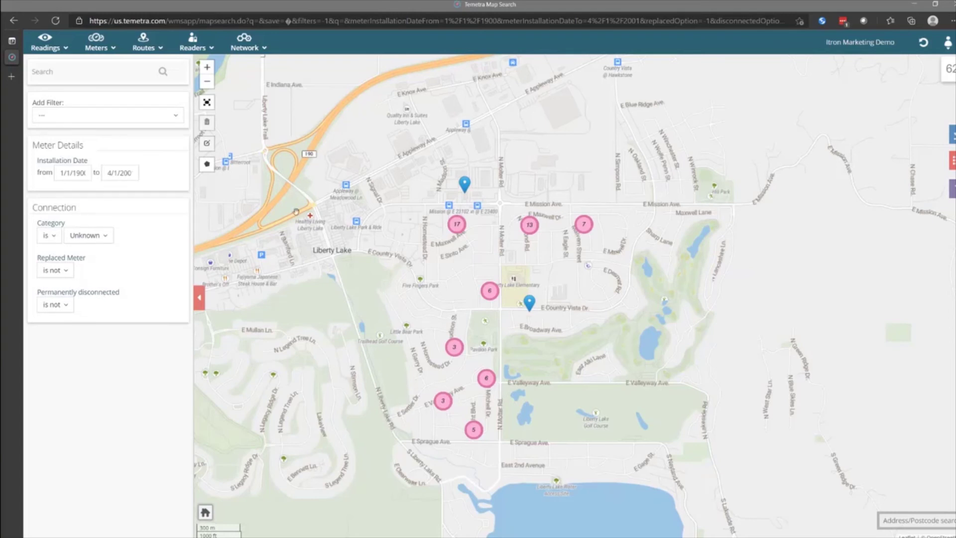
- Set the Category filter to Commercial and run the search to examine the matching meters on the map
left_click(106, 236)
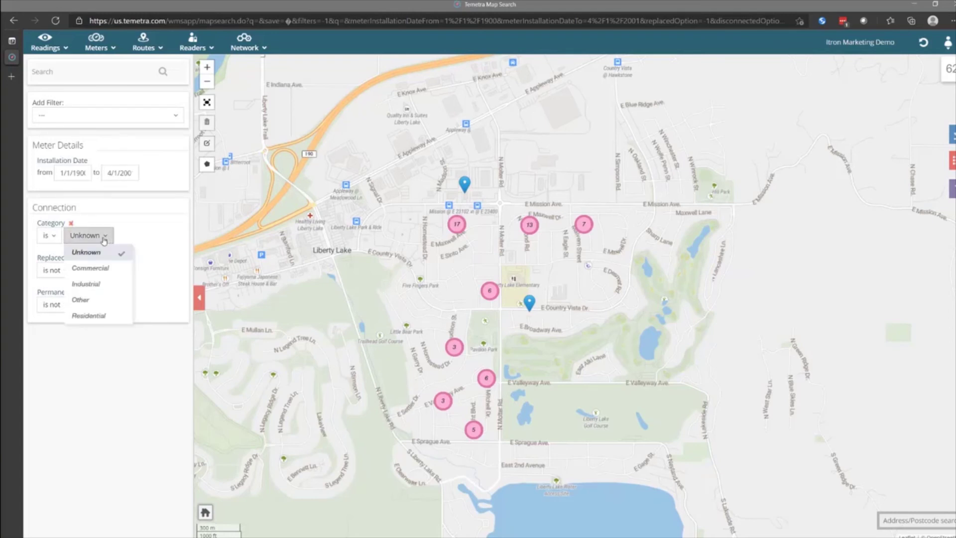
left_click(90, 268)
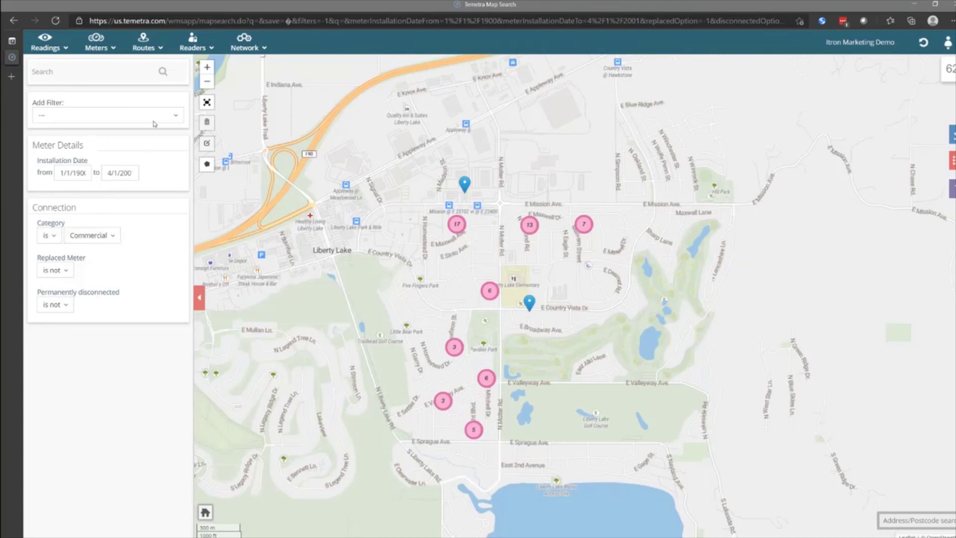
left_click(163, 73)
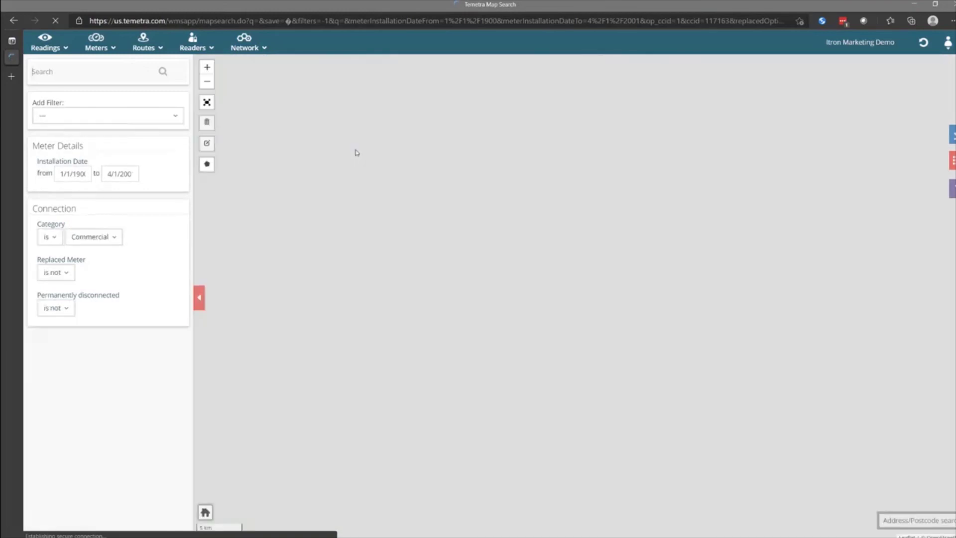
scroll(471, 170, "up", 2)
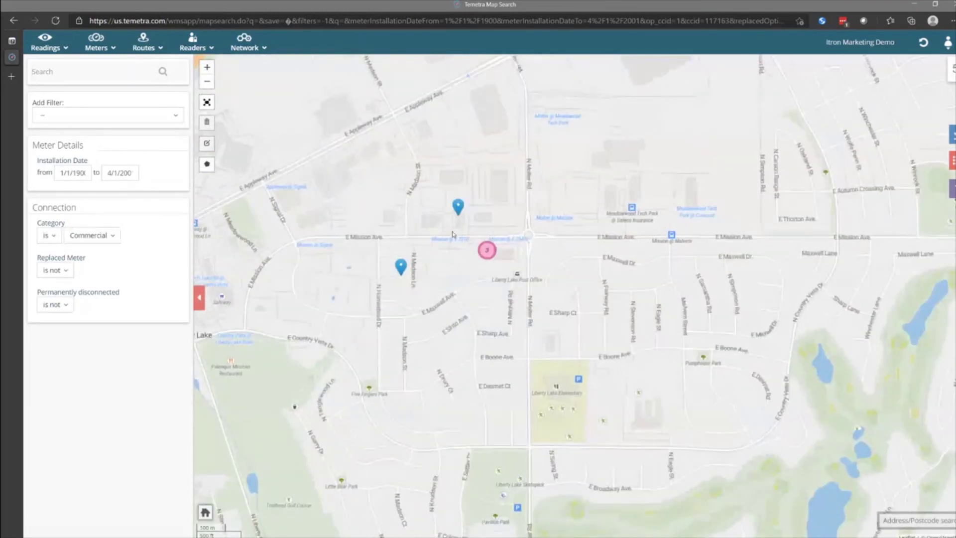
left_click_drag(437, 218, 458, 241)
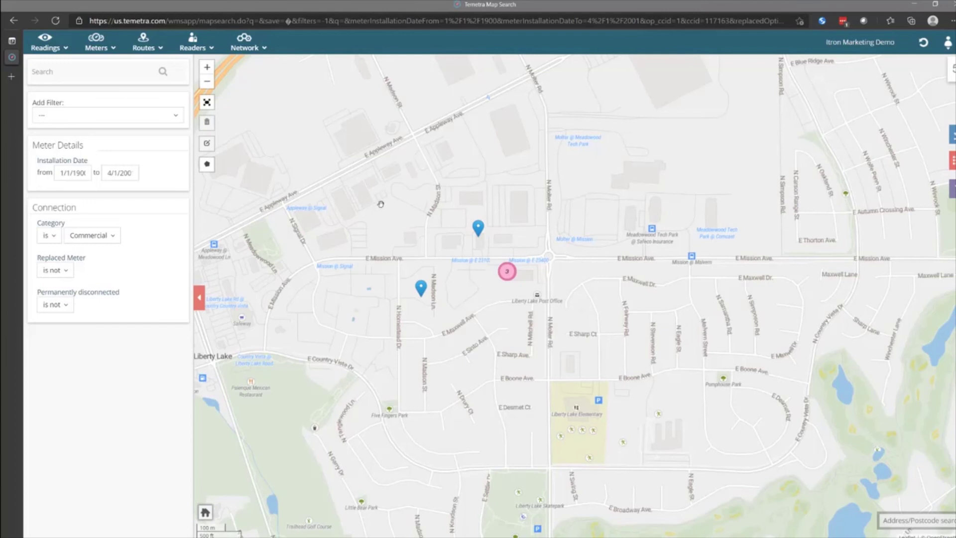
scroll(381, 204, "down", 1)
scroll(380, 204, "down", 1)
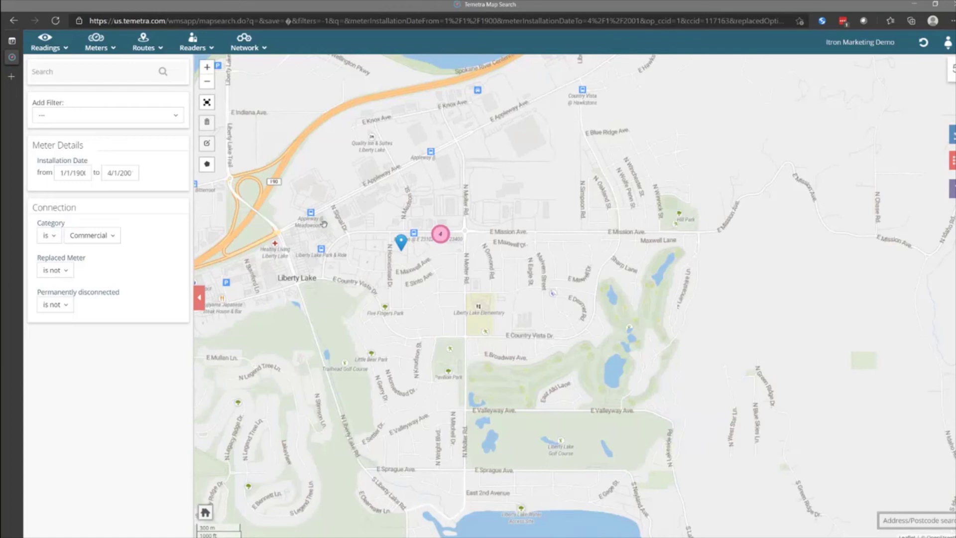
- Open the Lakeview Church meter record from the map just north of E Mission Ave and examine its Readings history
scroll(348, 224, "up", 1)
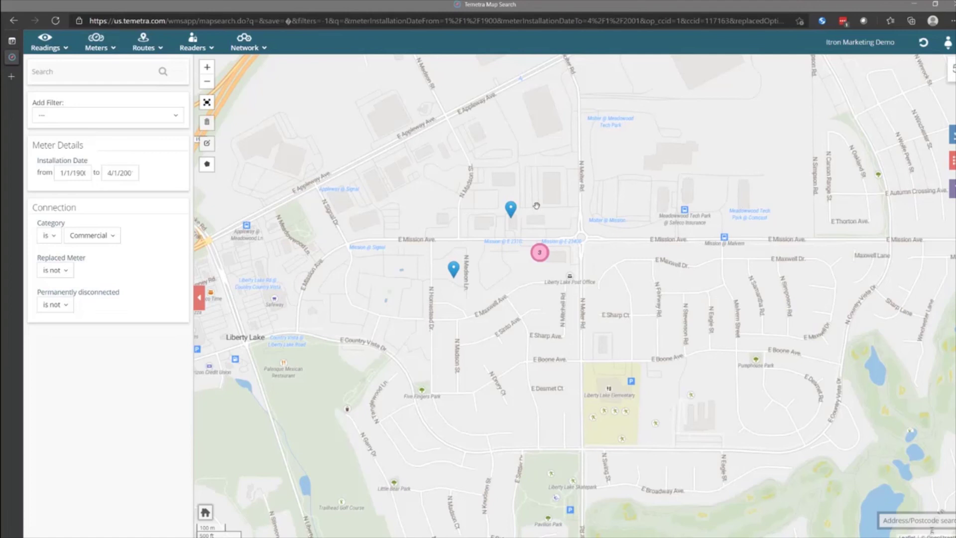
left_click(511, 216)
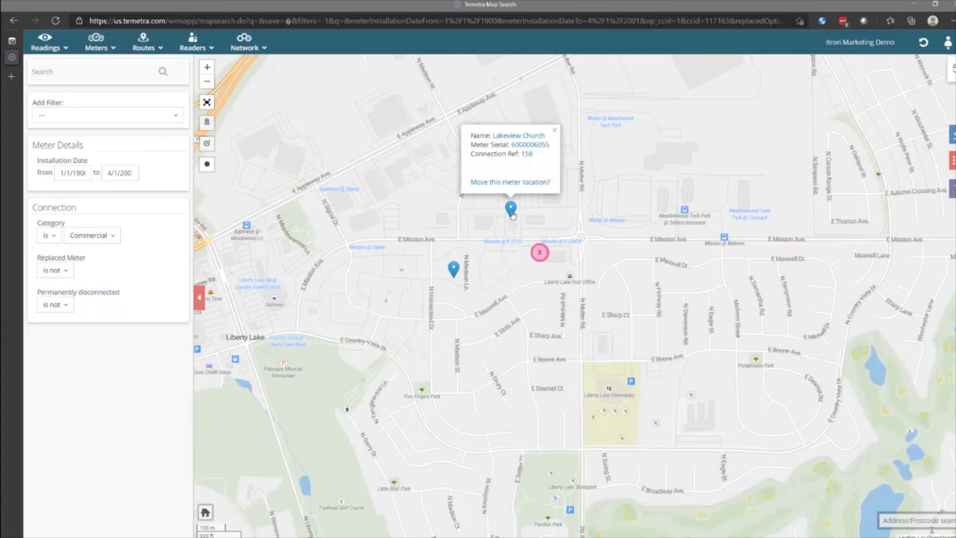
left_click(498, 136)
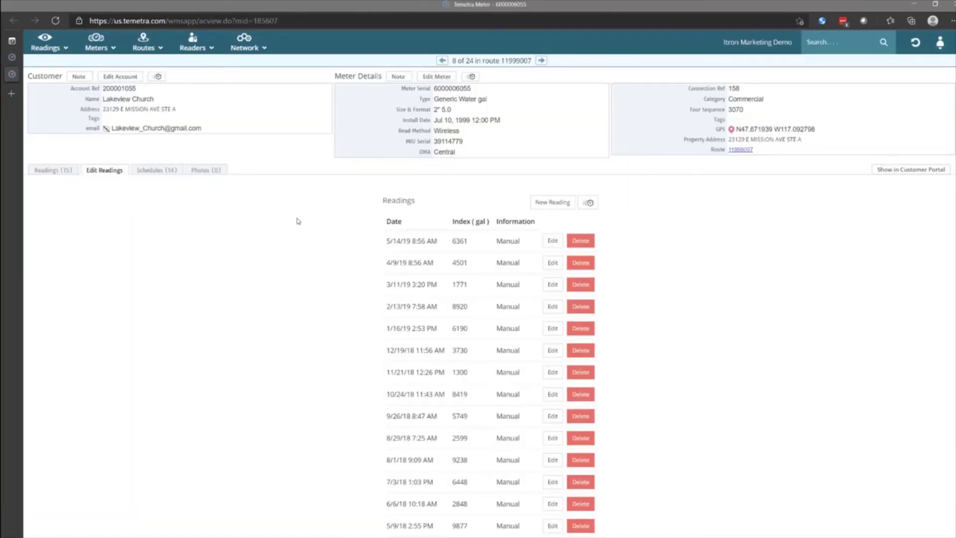
left_click(64, 169)
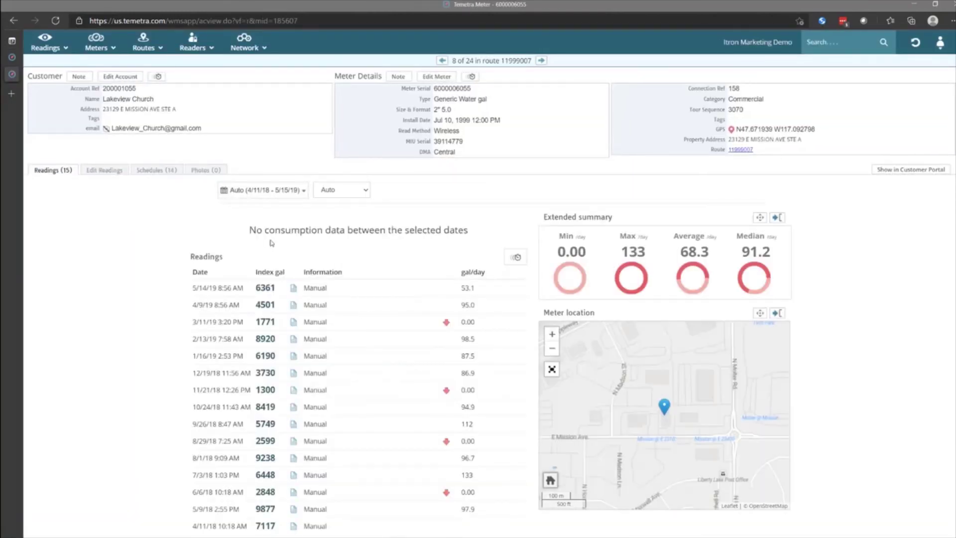
scroll(229, 230, "down", 2)
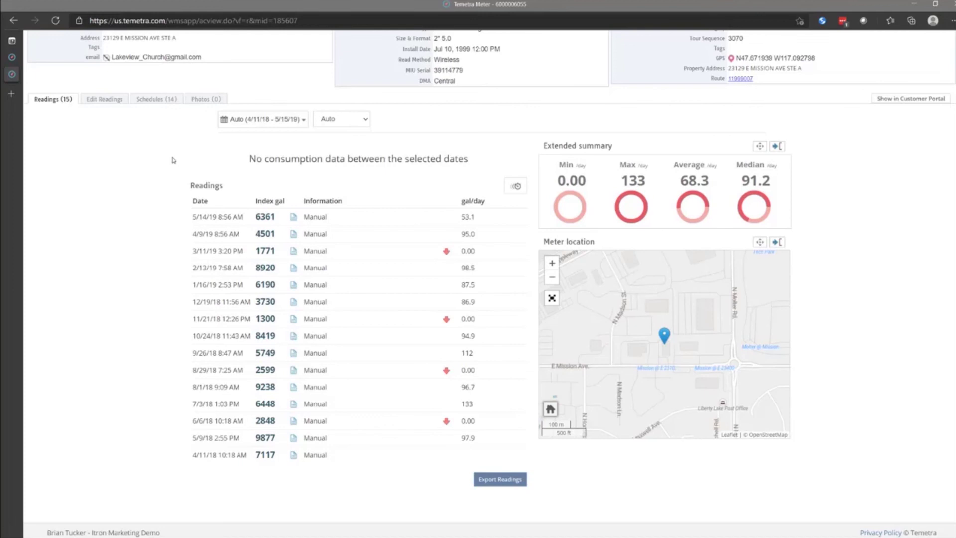
scroll(173, 160, "up", 2)
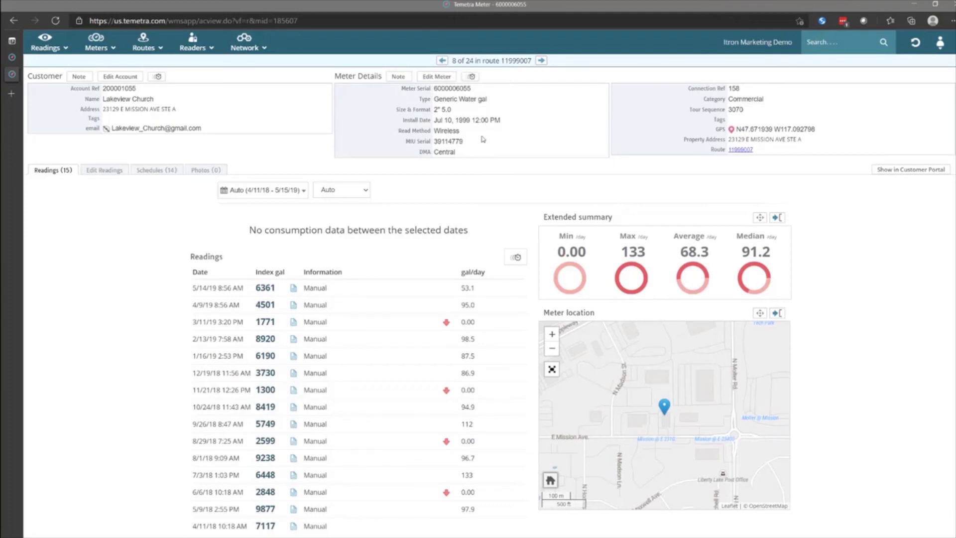
- Go to the previous meter in the route and examine its consumption graph and readings
left_click(442, 60)
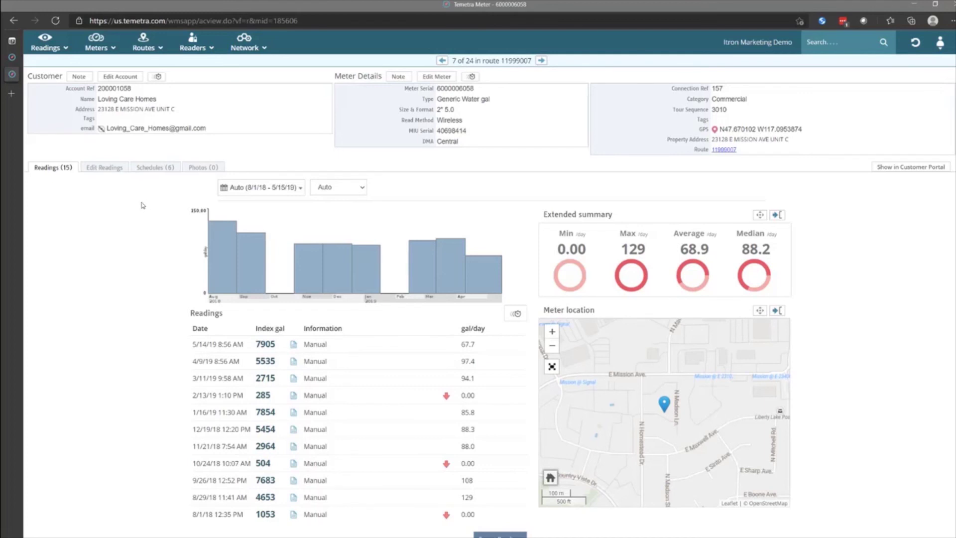
scroll(143, 205, "down", 2)
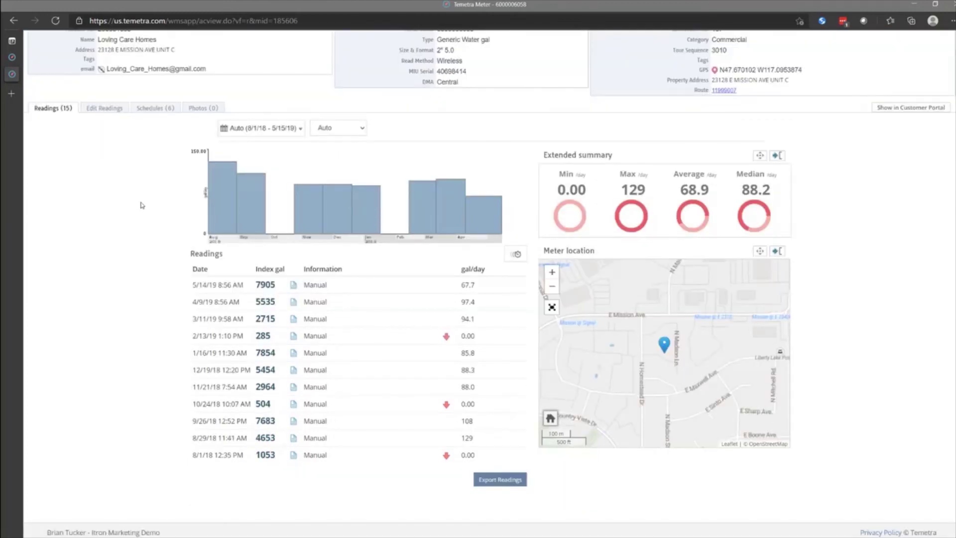
scroll(143, 205, "up", 2)
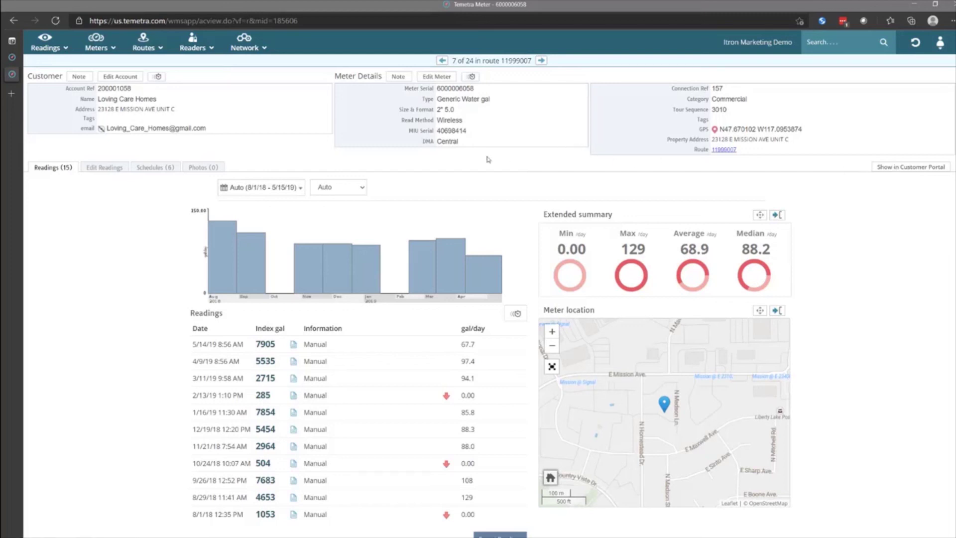
- Open the AMI route from the list of routes and view the record of its first meter
left_click(147, 47)
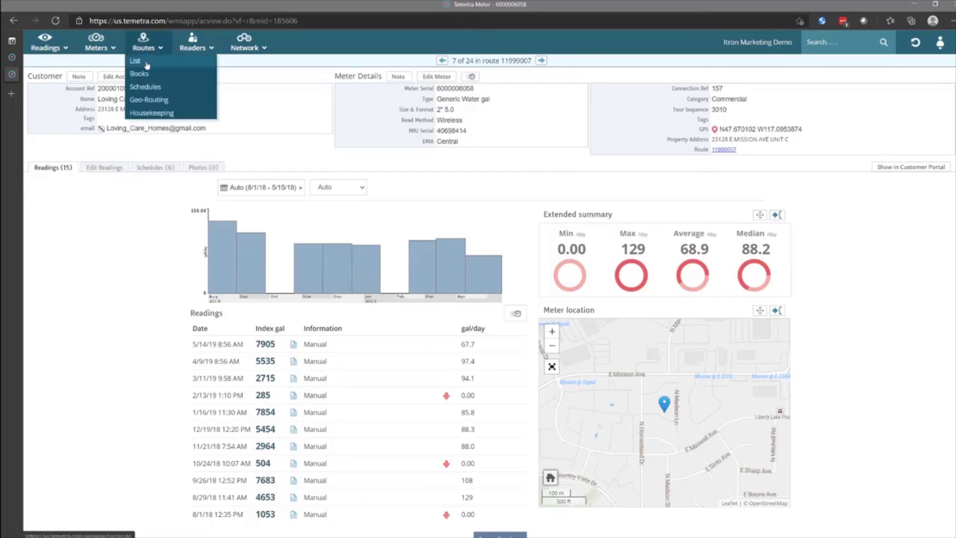
left_click(146, 64)
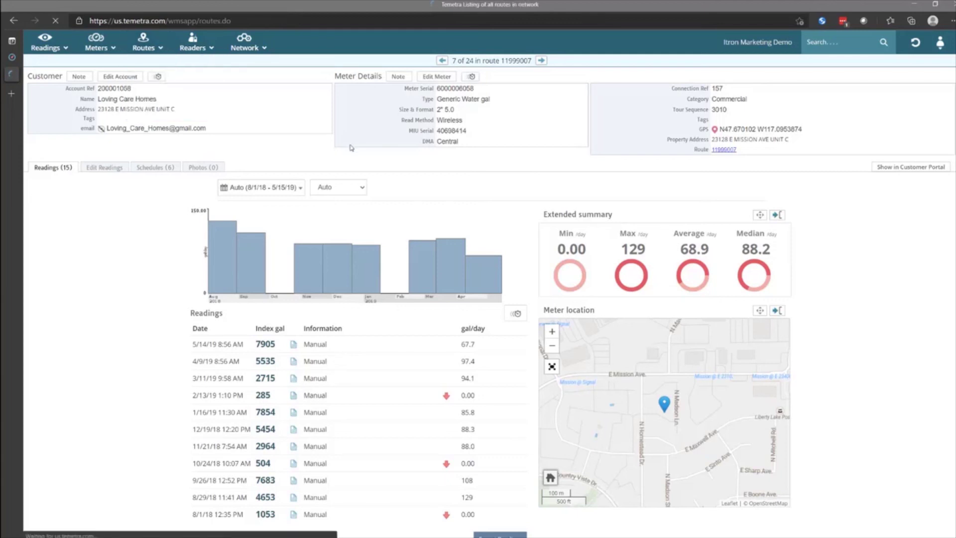
scroll(459, 247, "down", 2)
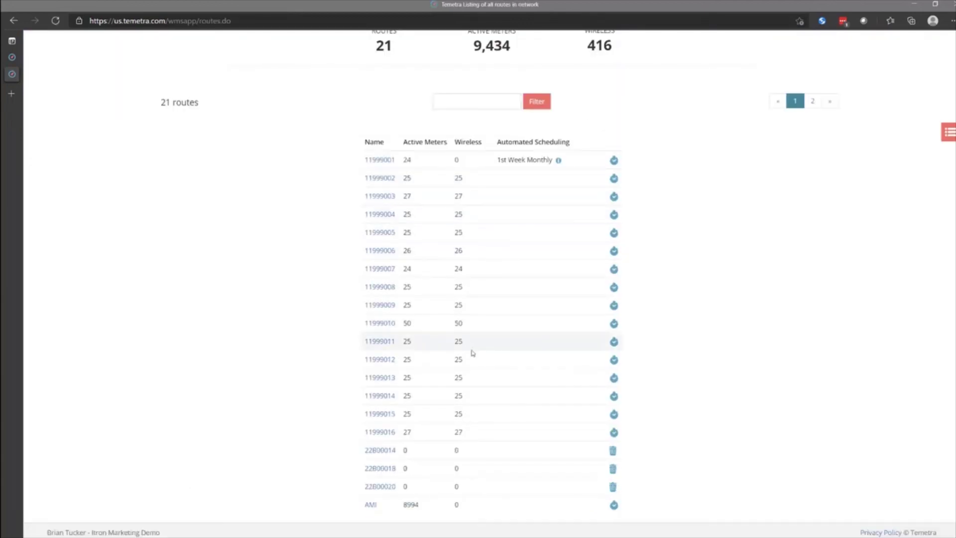
left_click(369, 504)
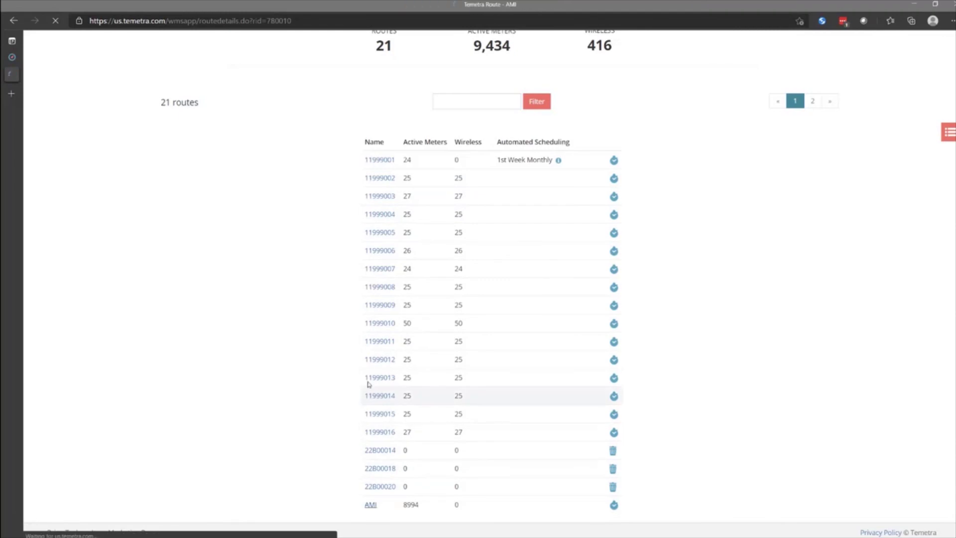
left_click(328, 180)
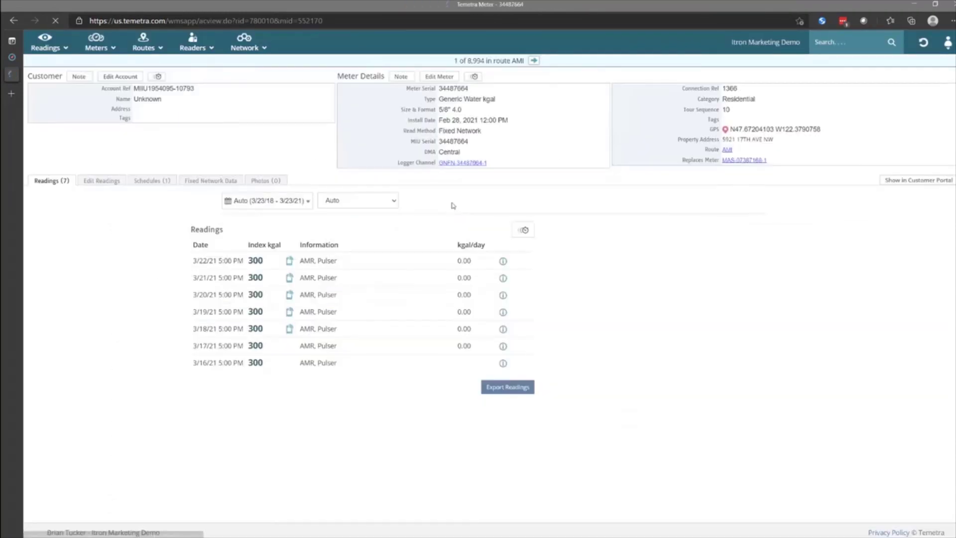
- Show the meter's Fixed Network Data and advance to the second meter in the AMI route to examine its hourly consumption
left_click(208, 180)
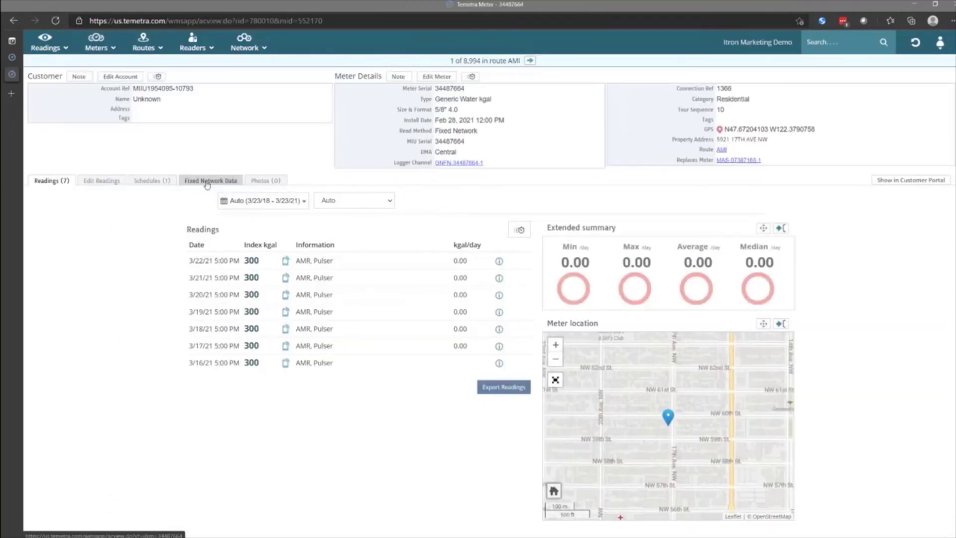
left_click(540, 61)
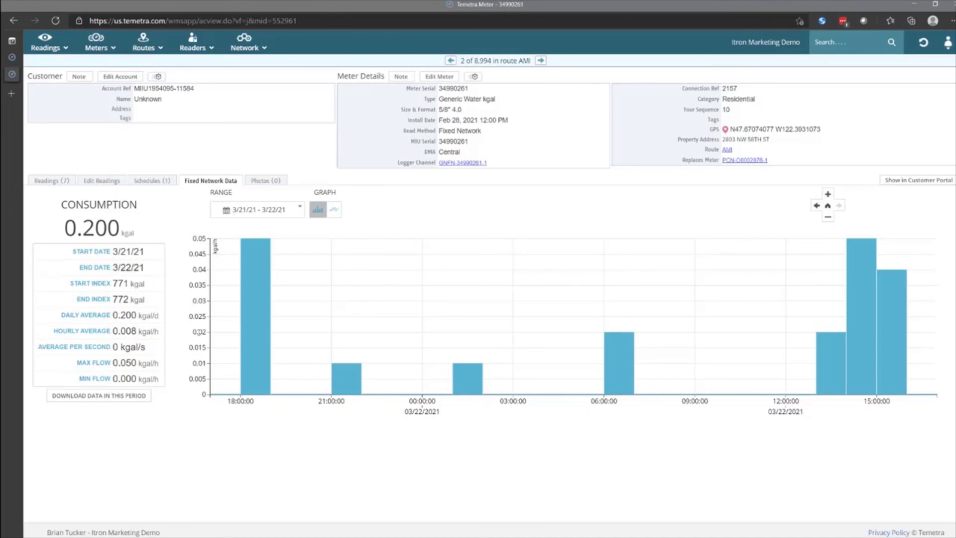
mouse_move(229, 393)
- Show this meter in the Customer Portal and open the details of the second listed meter, the one with consumption data
left_click(896, 185)
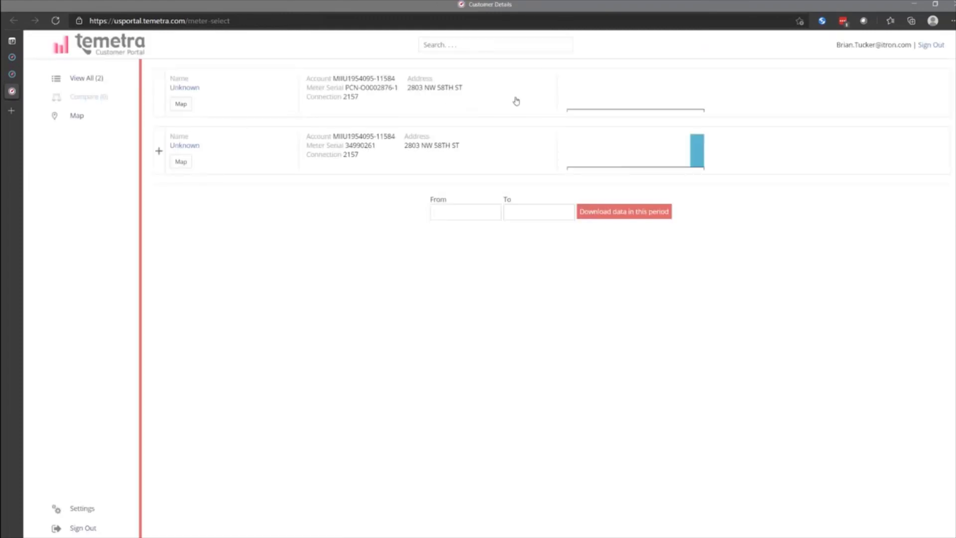
left_click(181, 146)
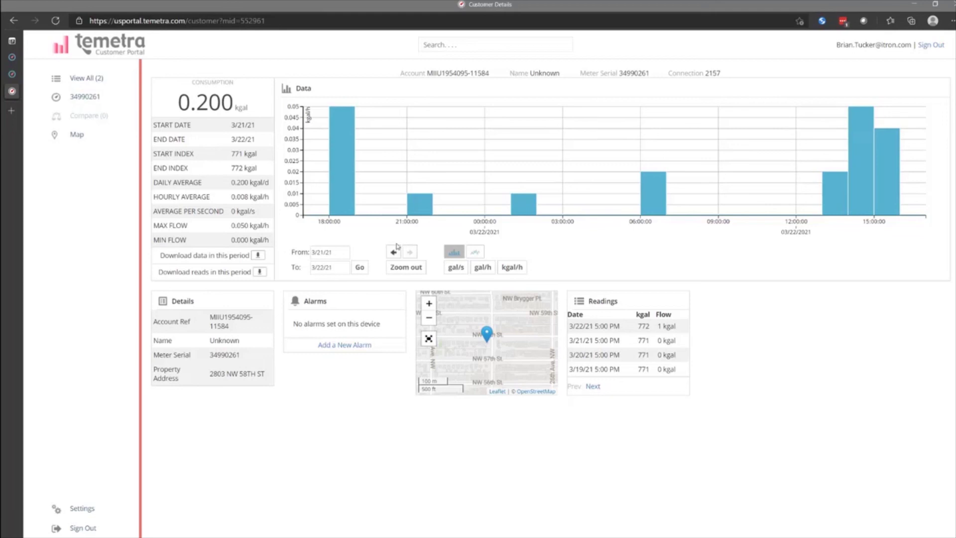
- Zoom out the portal's consumption graph to cover 3/18/21 to 3/22/21 and examine the consumption of individual hours
left_click(410, 269)
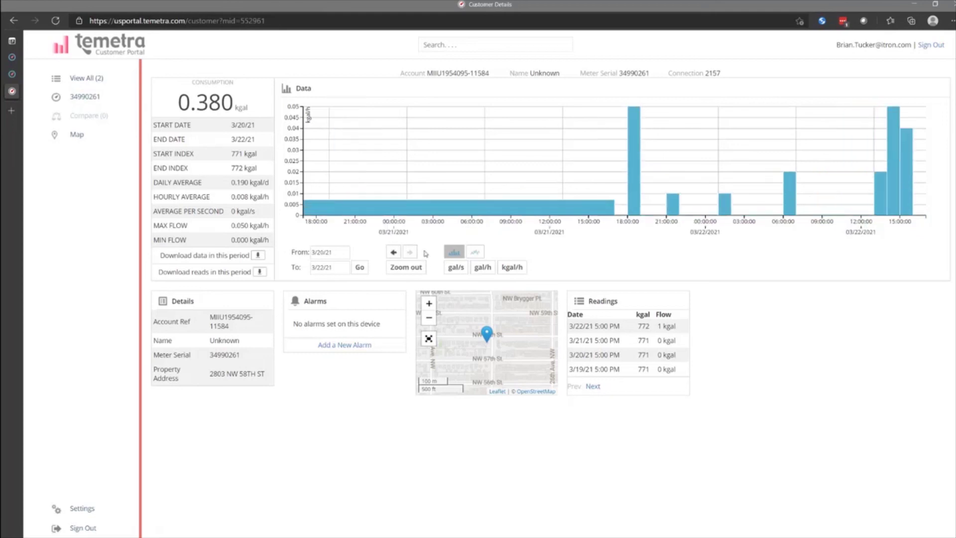
mouse_move(320, 210)
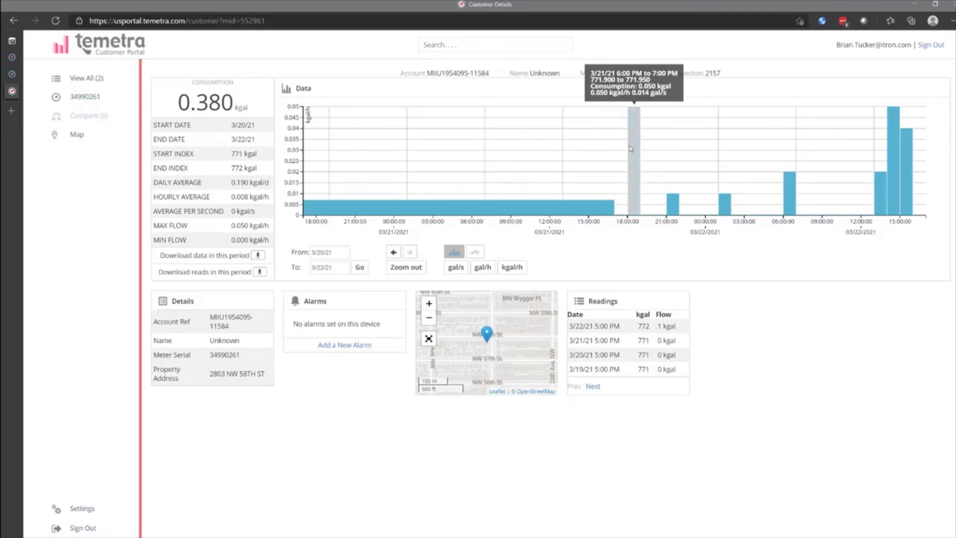
left_click(397, 271)
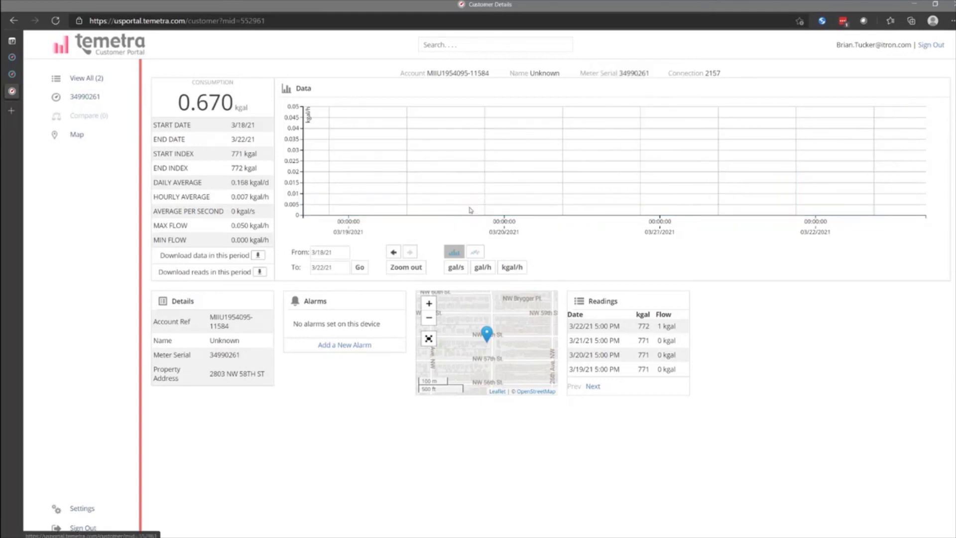
mouse_move(508, 150)
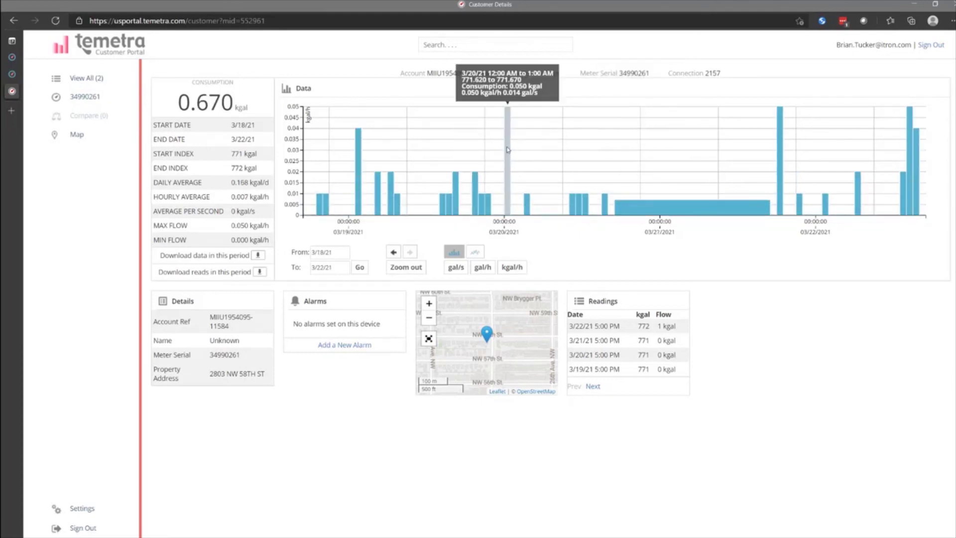